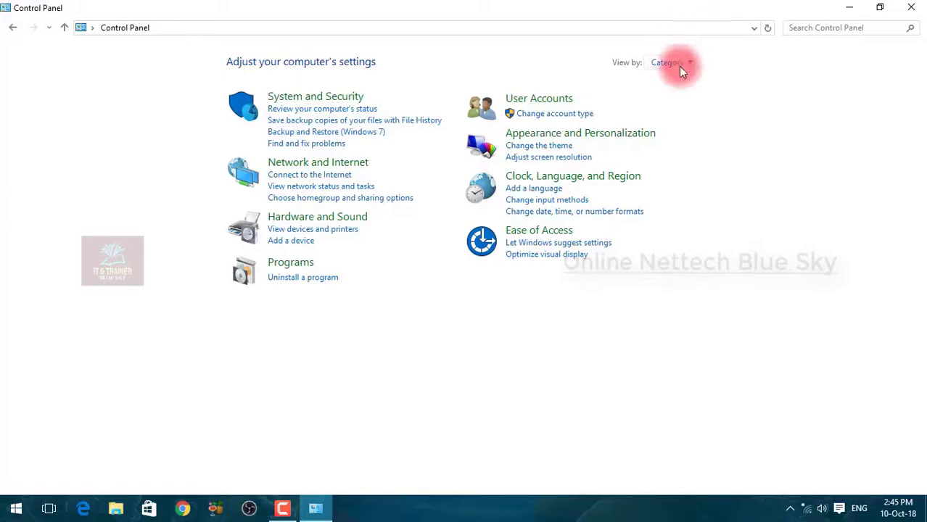
Step: Show the Control Panel items as large icons and open Administrative Tools
left_click(679, 66)
left_click(675, 97)
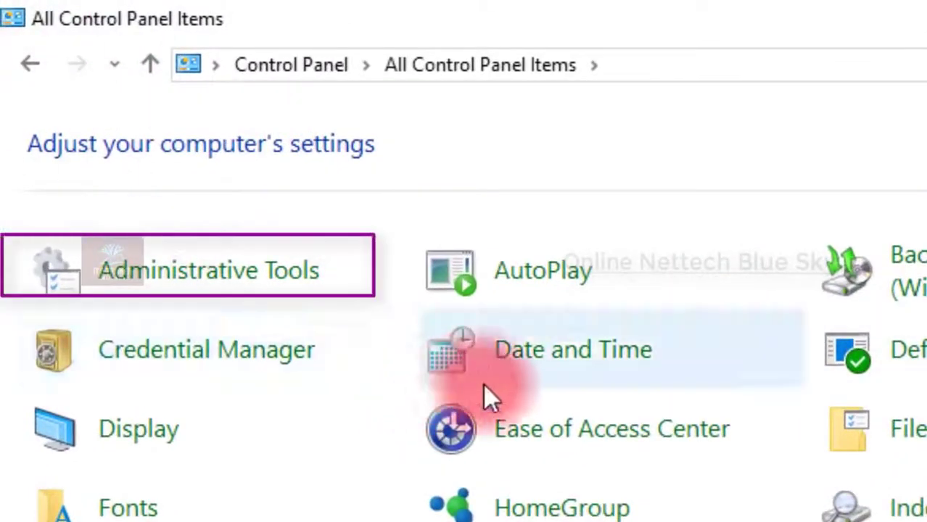
left_click(226, 296)
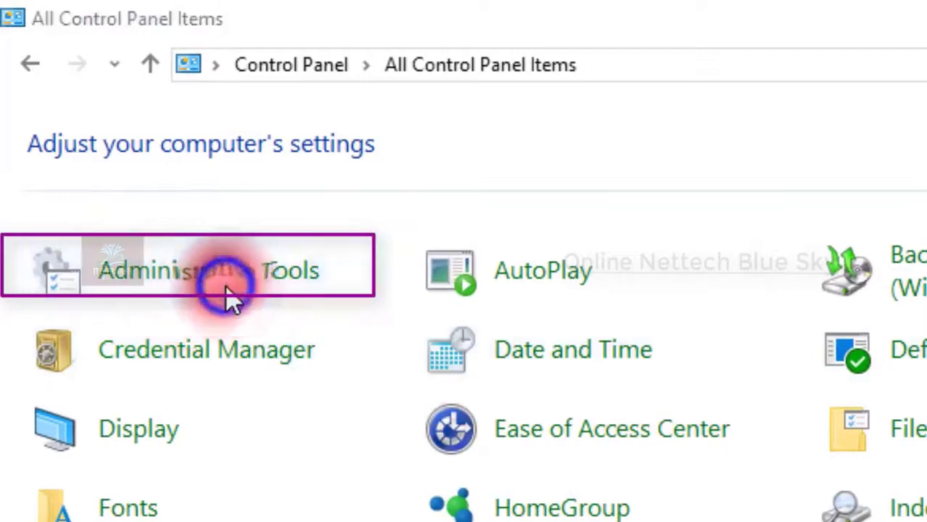
left_click(435, 203)
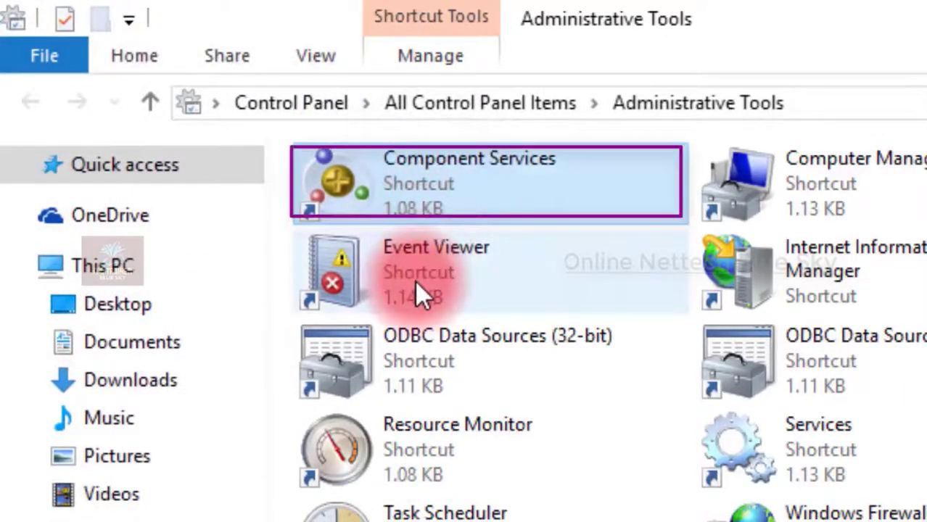
left_click(416, 281)
left_click(422, 201, "ctrl")
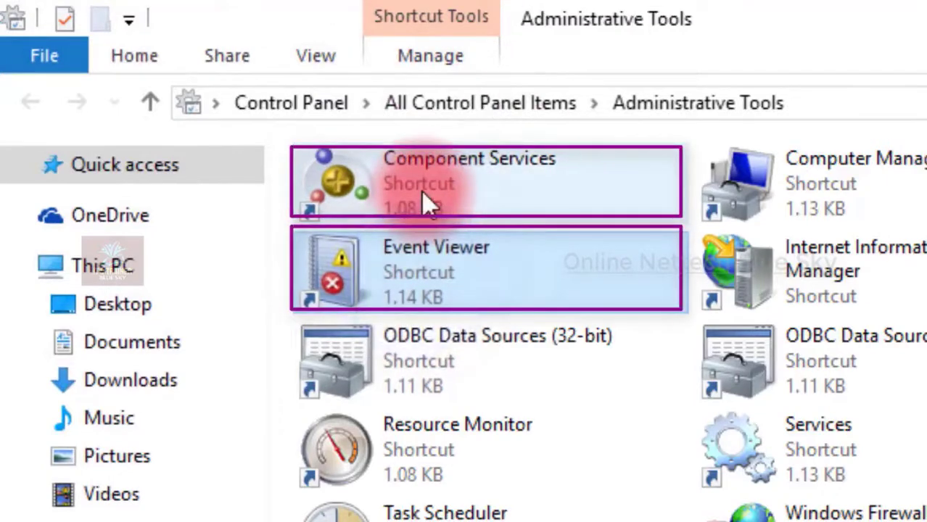
left_click(426, 202)
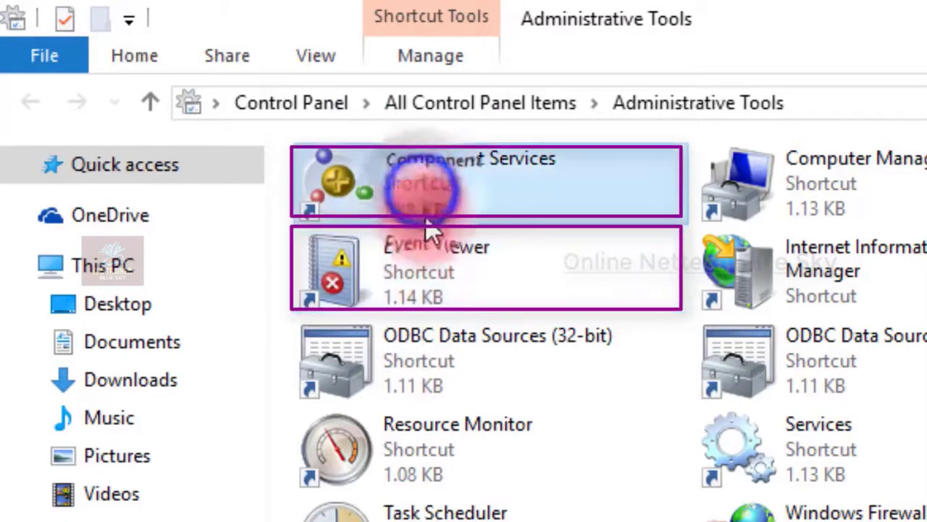
left_click(412, 270)
left_click(411, 198)
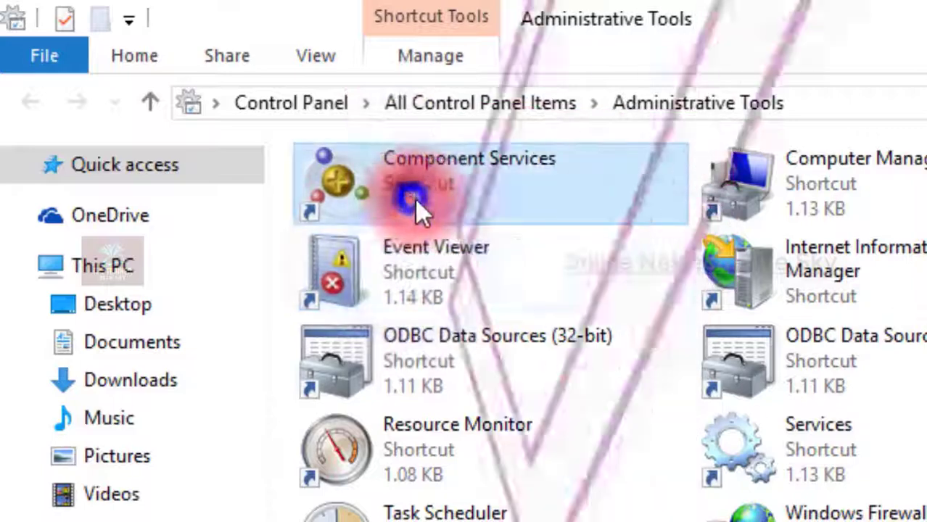
left_click(412, 256)
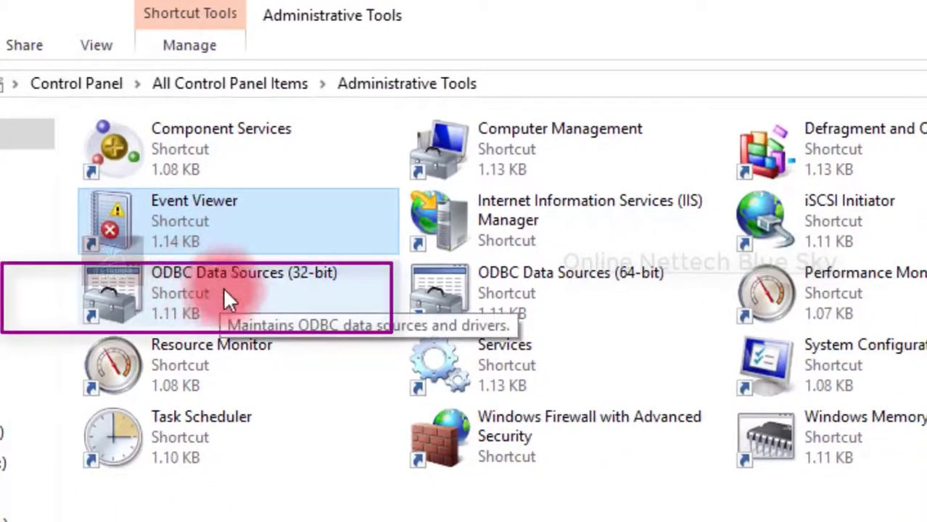
Step: Examine the ODBC Data Sources (32-bit) and ODBC Data Sources (64-bit) shortcuts among the administrative tools
left_click(264, 296)
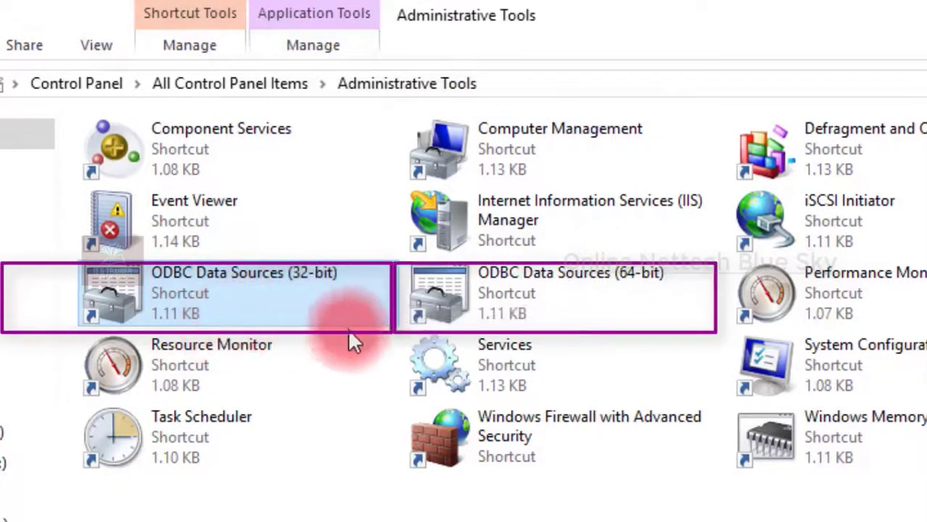
left_click(512, 290)
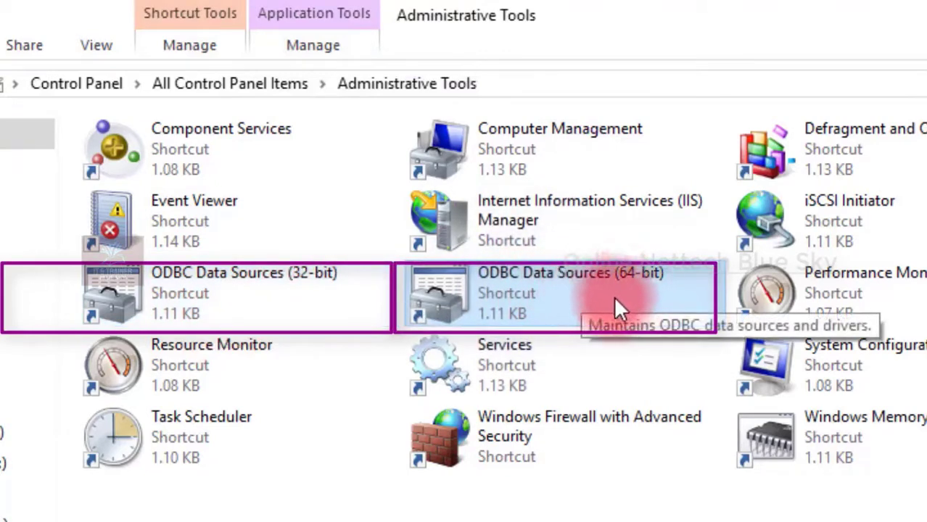
left_click(186, 306)
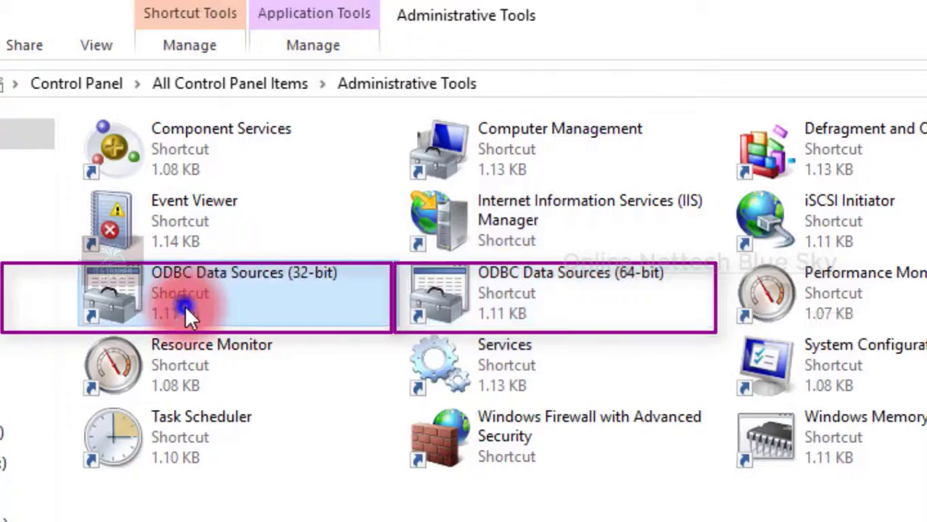
left_click(514, 319)
left_click(269, 293)
left_click(324, 290)
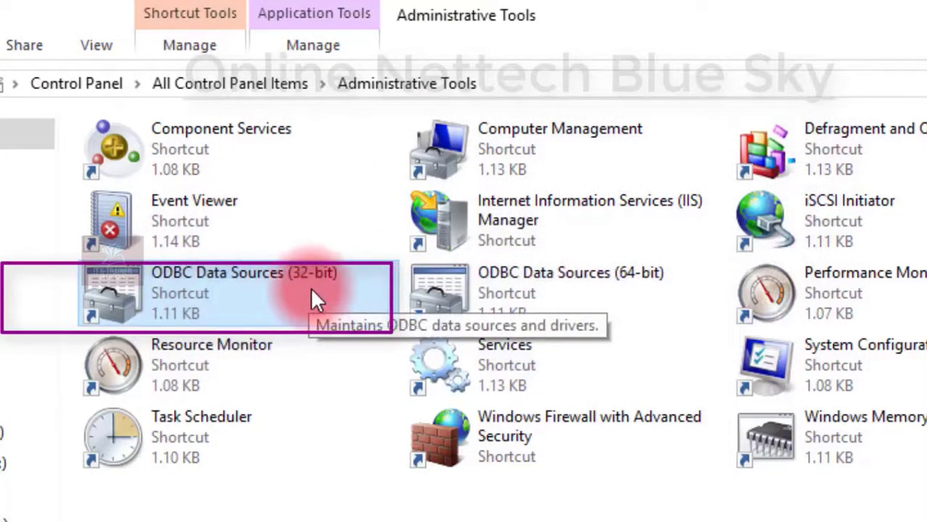
left_click(508, 284)
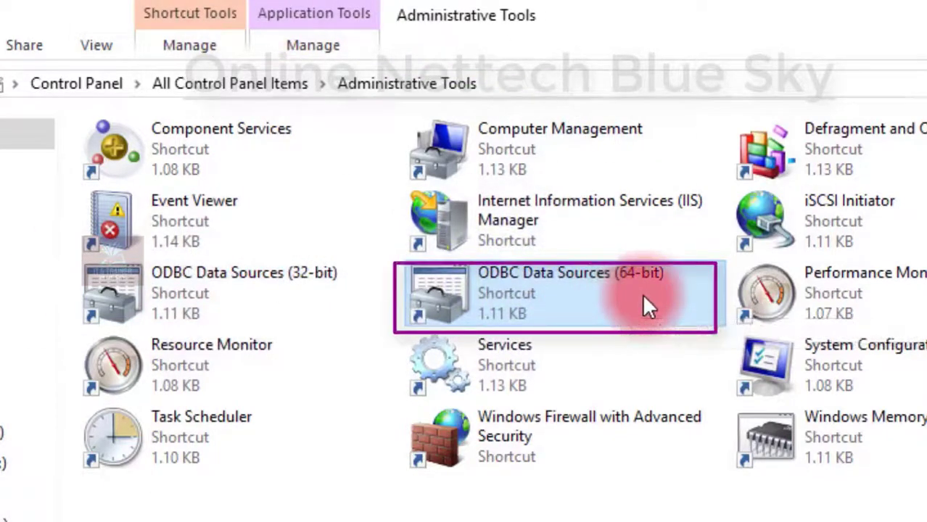
left_click(274, 288)
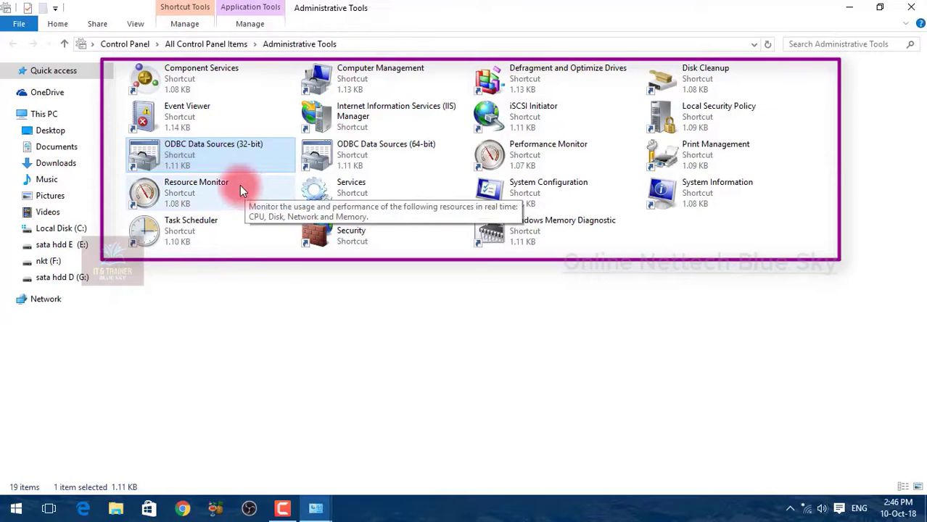
left_click(367, 150)
left_click(270, 152)
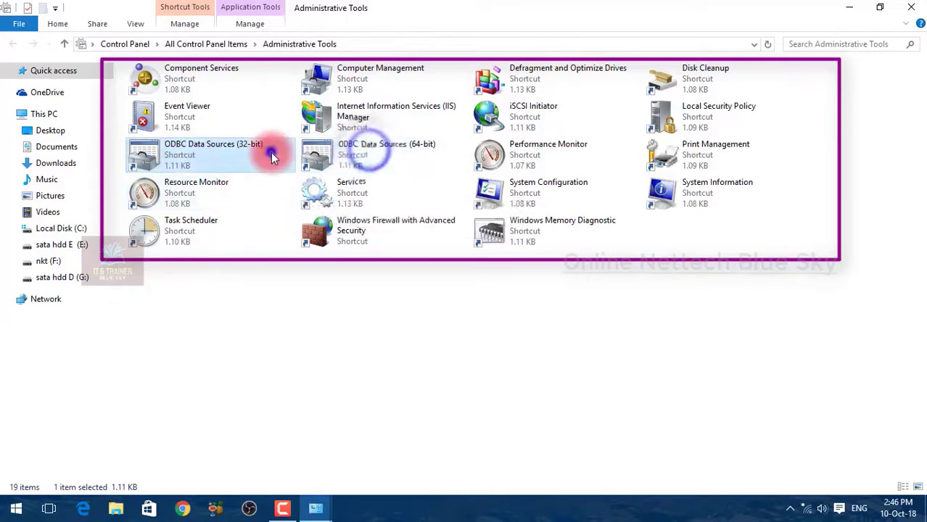
left_click(334, 154)
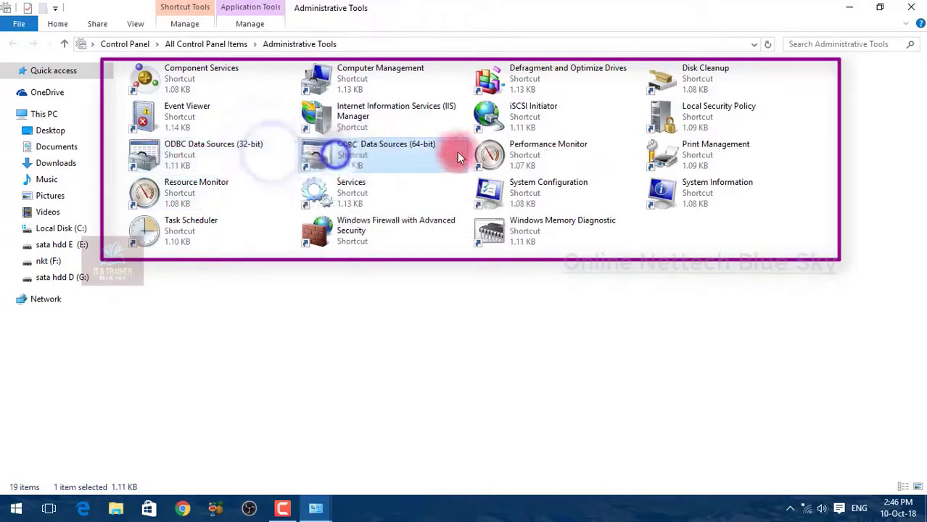
left_click(221, 162)
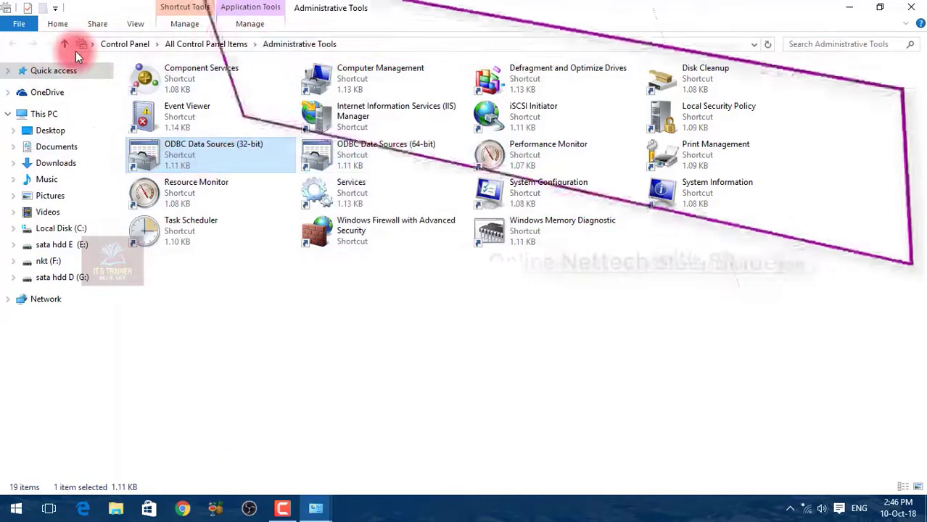
Step: Reopen Administrative Tools from All Control Panel Items and launch ODBC Data Sources (32-bit)
left_click(64, 43)
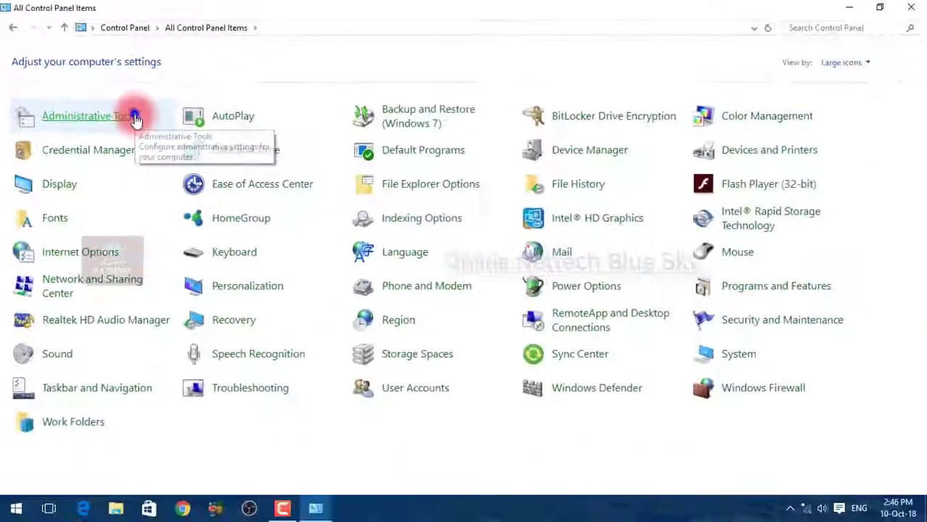
left_click(428, 327)
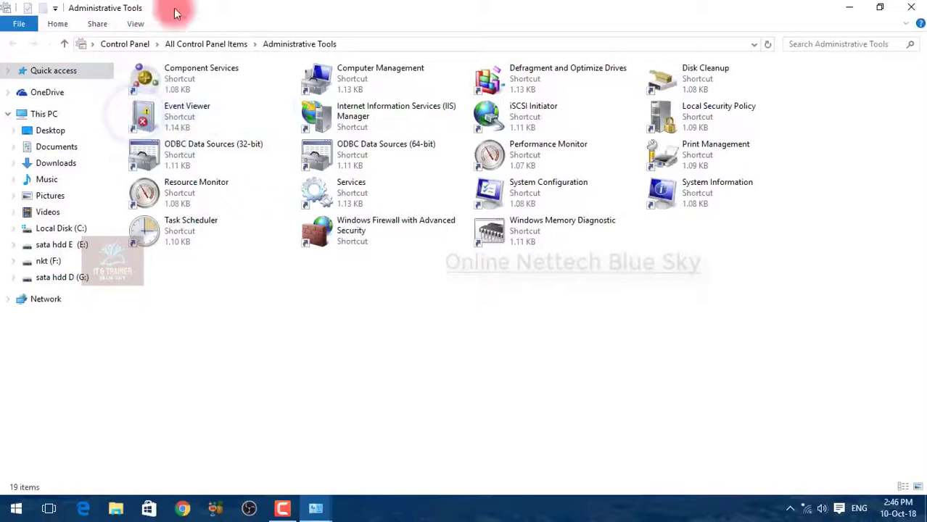
left_click(230, 155)
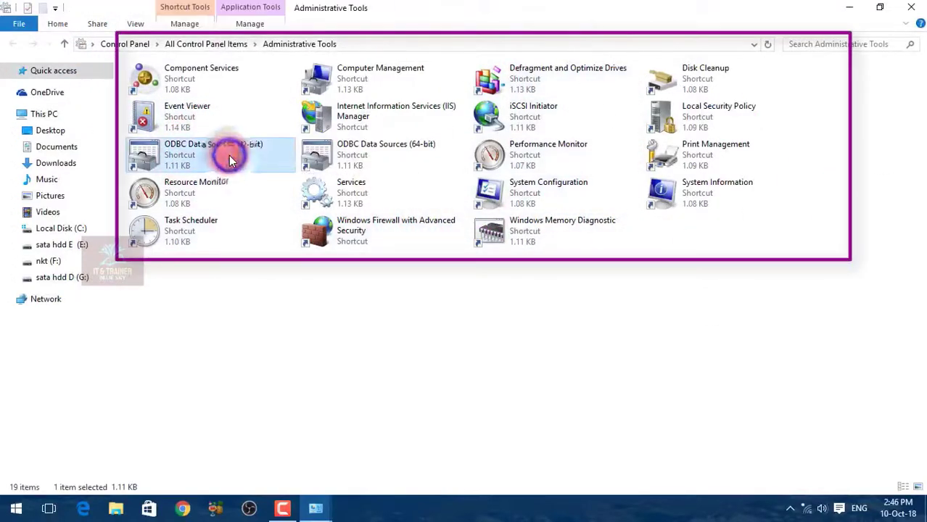
right_click(229, 156)
left_click(218, 155)
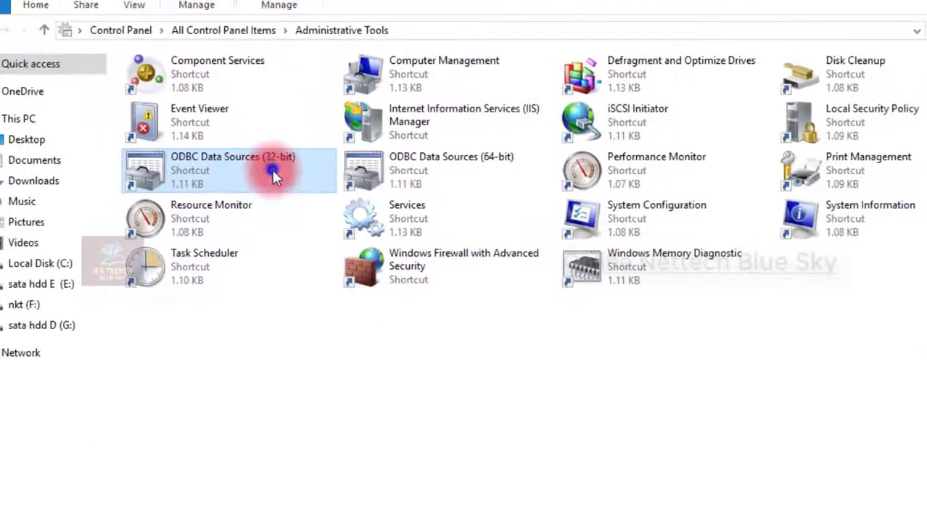
double_click(331, 312)
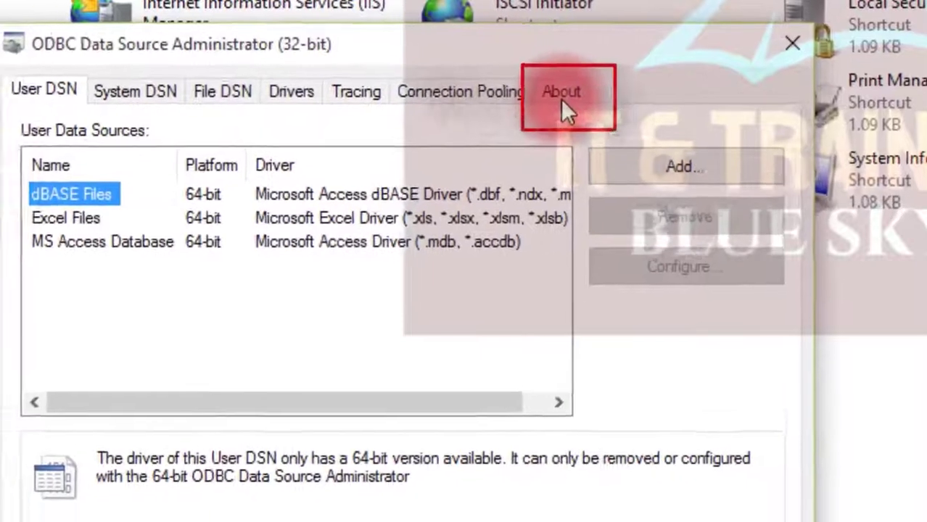
Step: Review the ODBC description and core components under About, plus the DSN, driver, tracing and connection pooling settings of the 32-bit administrator
left_click(547, 95)
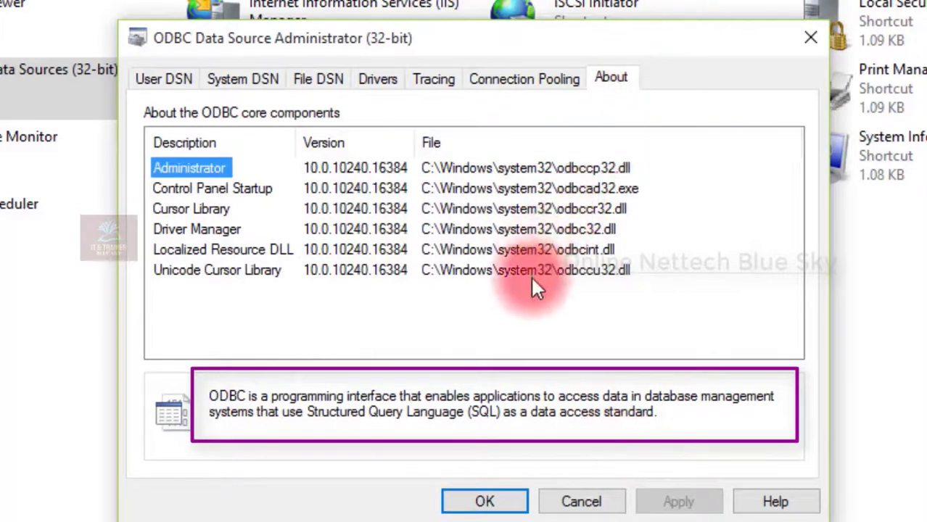
left_click(164, 82)
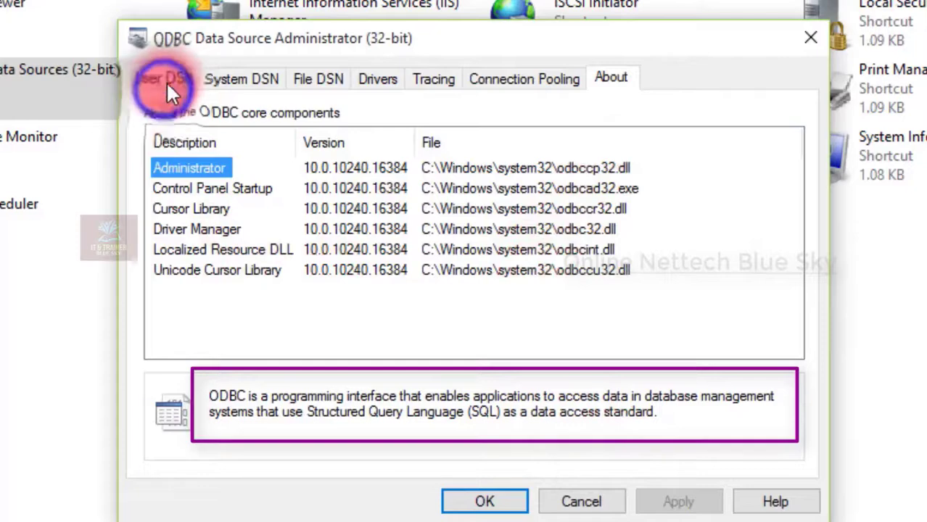
left_click(228, 85)
left_click(306, 80)
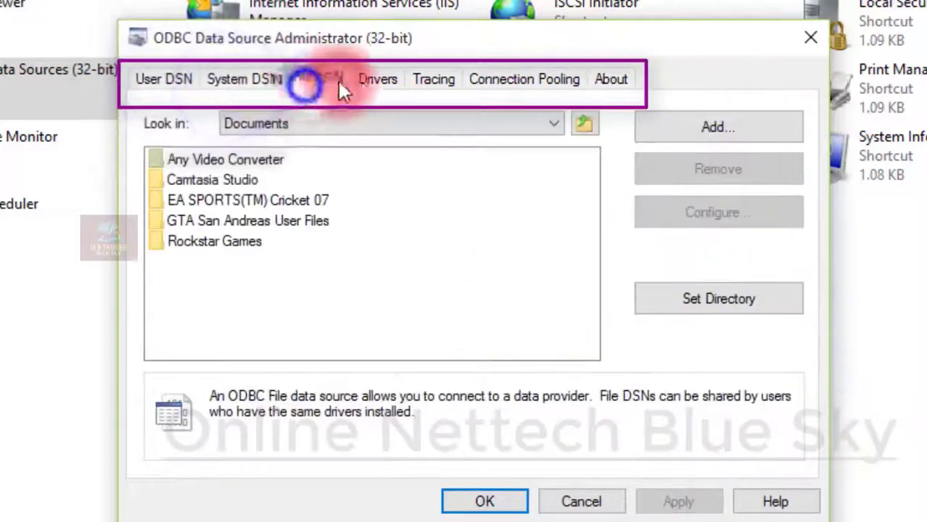
left_click(368, 79)
left_click(432, 79)
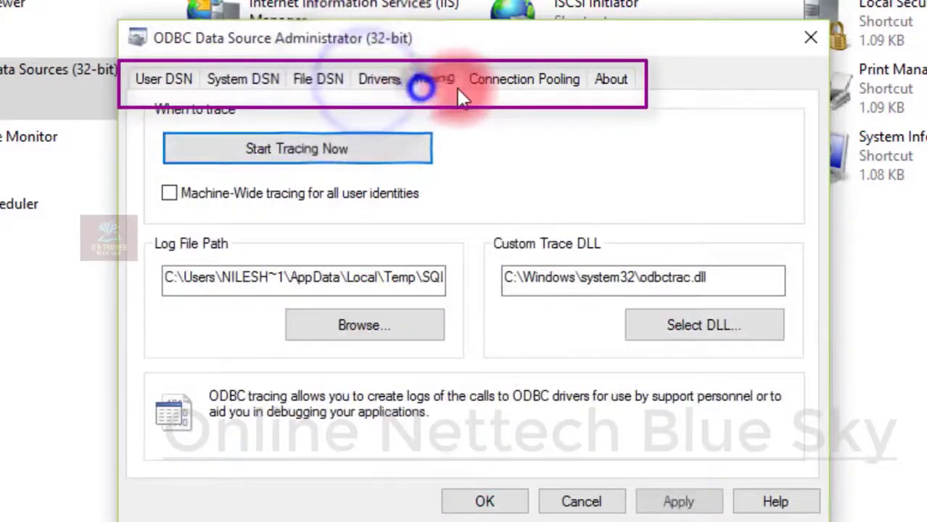
left_click(501, 78)
left_click(607, 82)
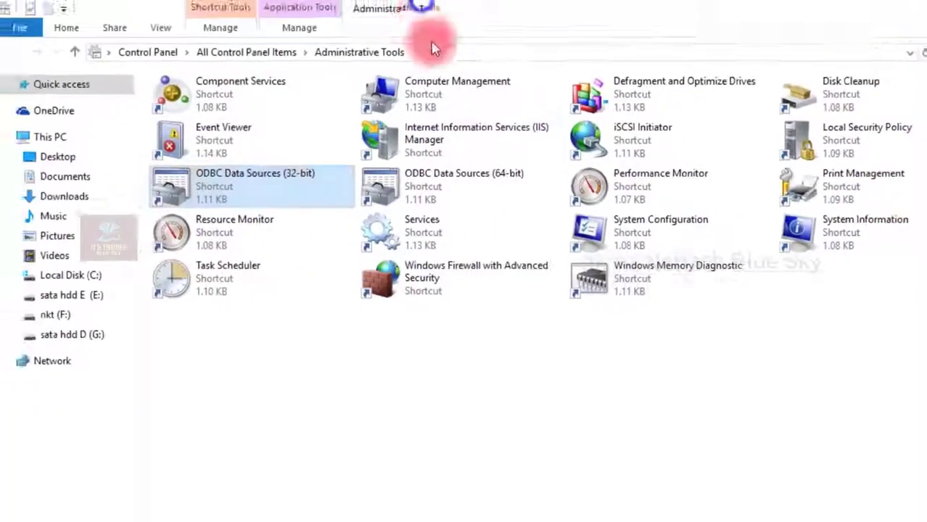
Step: Open ODBC Data Sources (64-bit) and arrange its window side by side with the 32-bit administrator
double_click(380, 185)
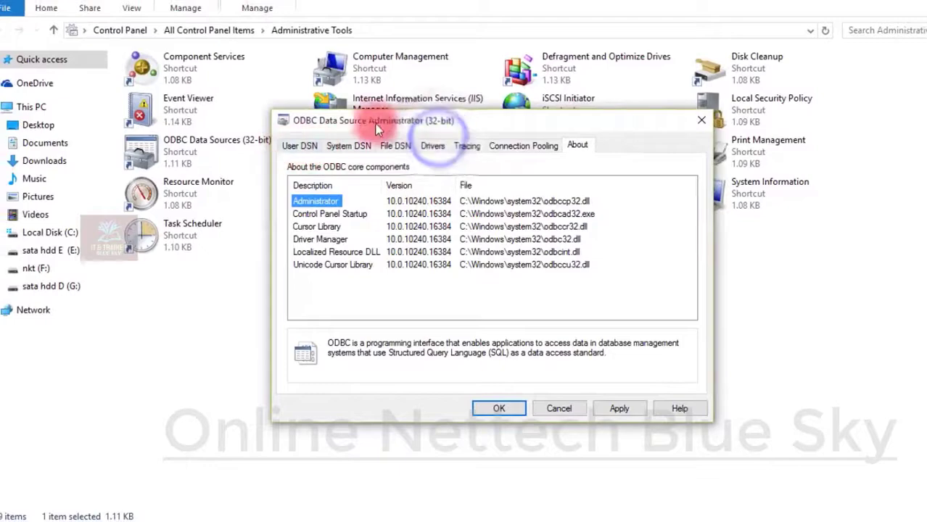
left_click_drag(396, 120, 187, 100)
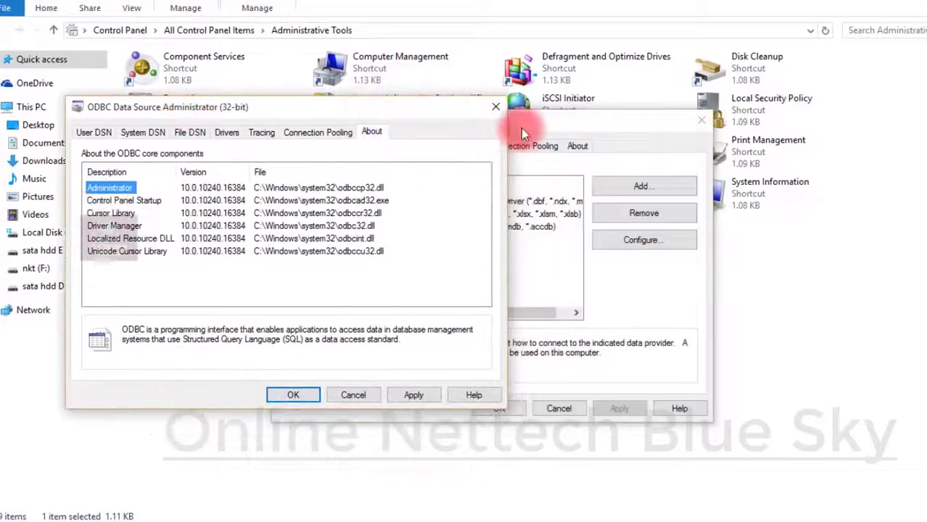
left_click_drag(521, 127, 772, 112)
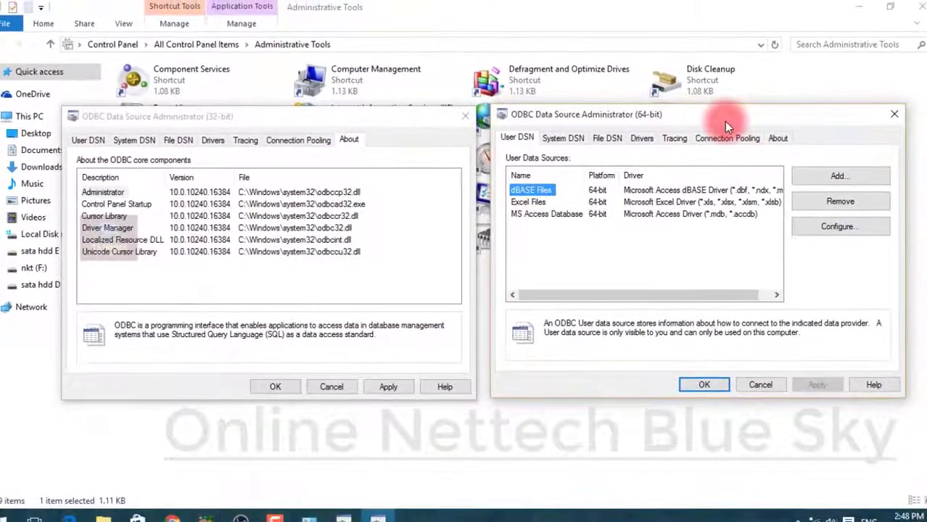
left_click_drag(232, 109, 235, 104)
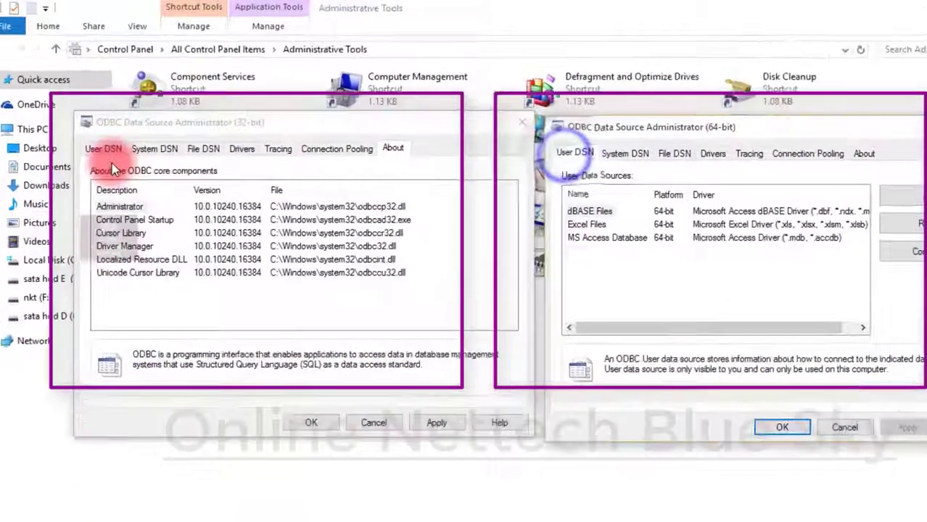
Step: Compare the User DSN data sources, including dBASE Files and Excel Files, in the 32-bit and 64-bit administrators
left_click(93, 134)
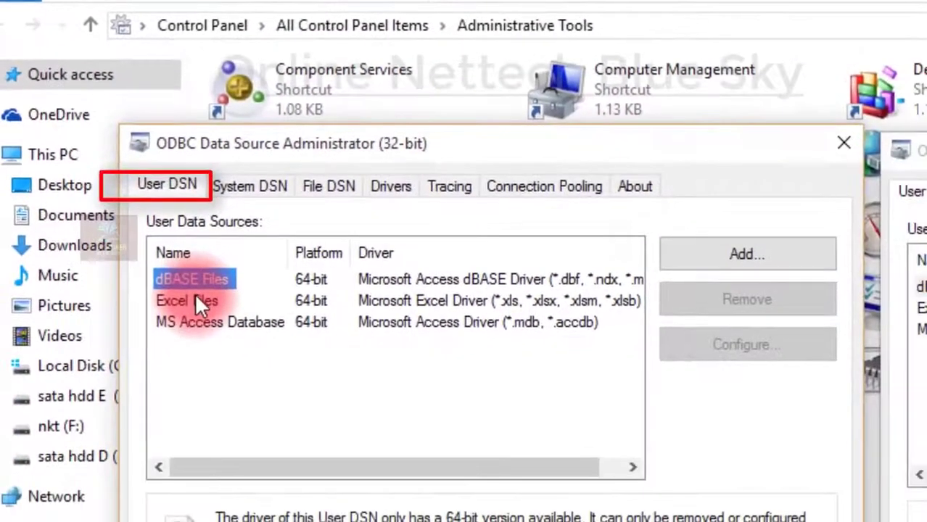
left_click(206, 303)
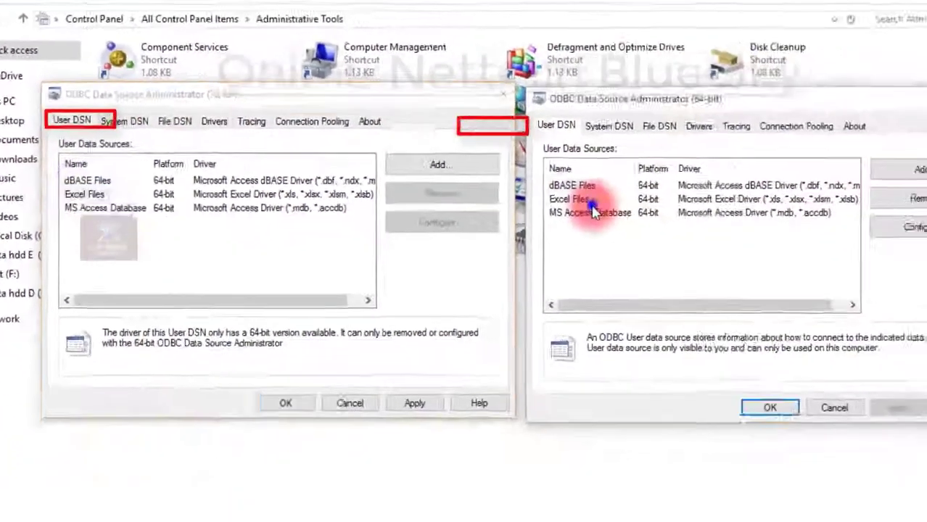
left_click(572, 185)
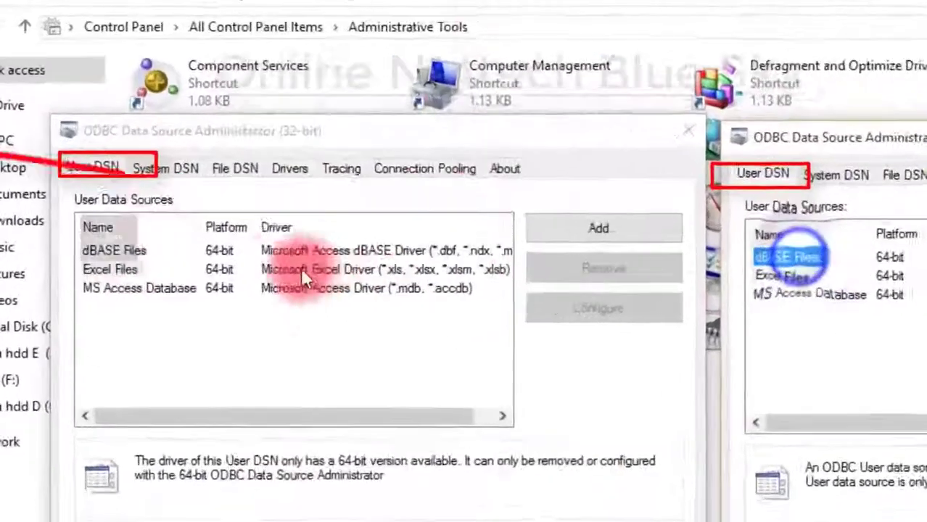
left_click(149, 269)
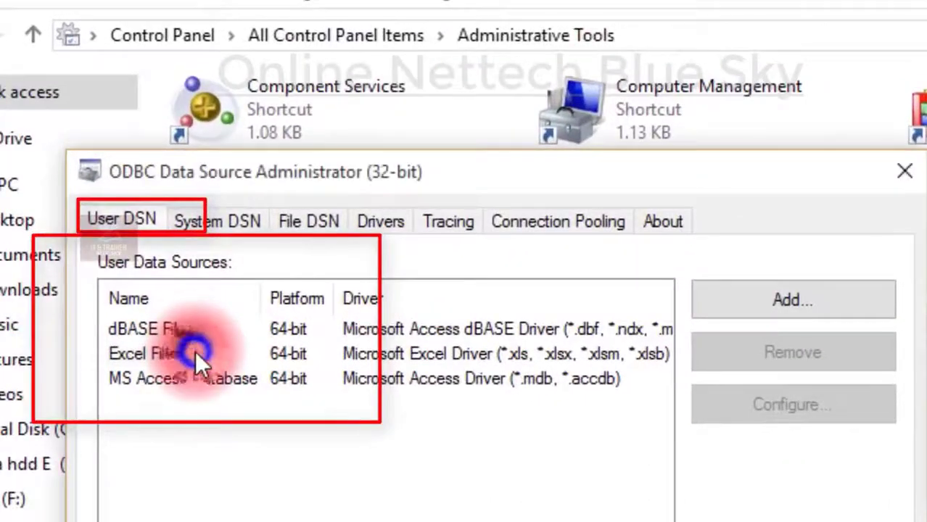
left_click(142, 328)
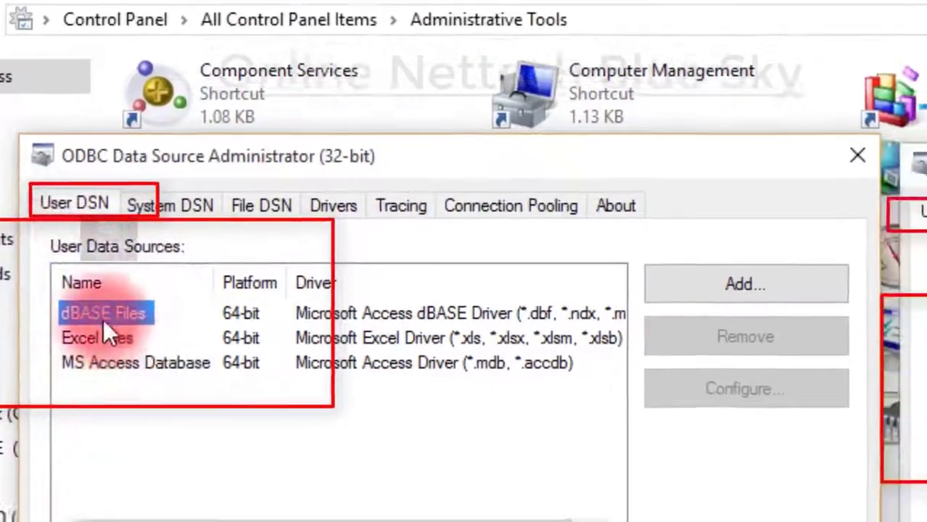
Step: Check whether dBASE Files can be added, removed or configured under User DSN in the 32-bit administrator
left_click(432, 166)
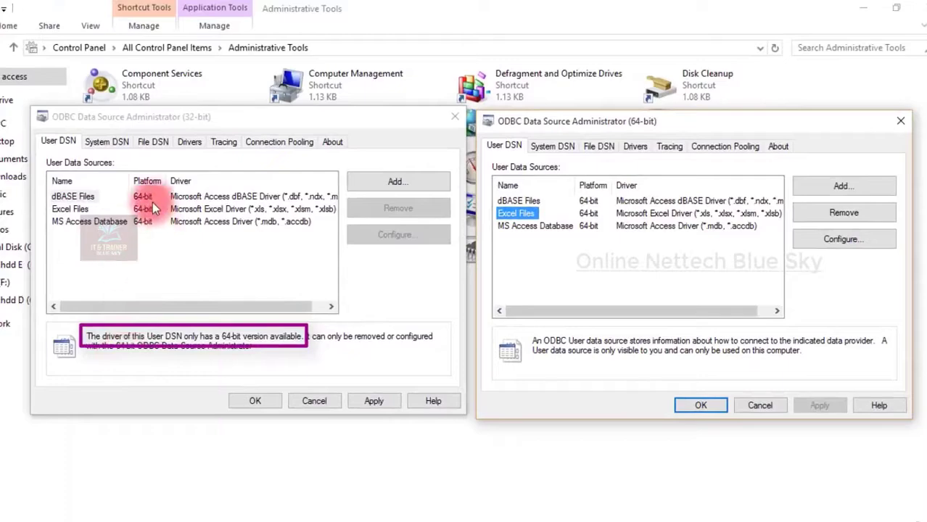
left_click(148, 124)
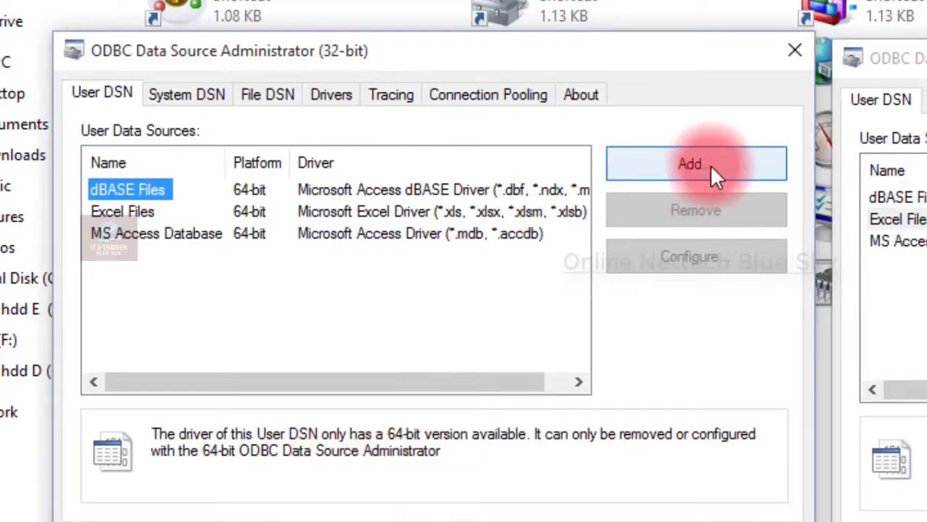
left_click(688, 216)
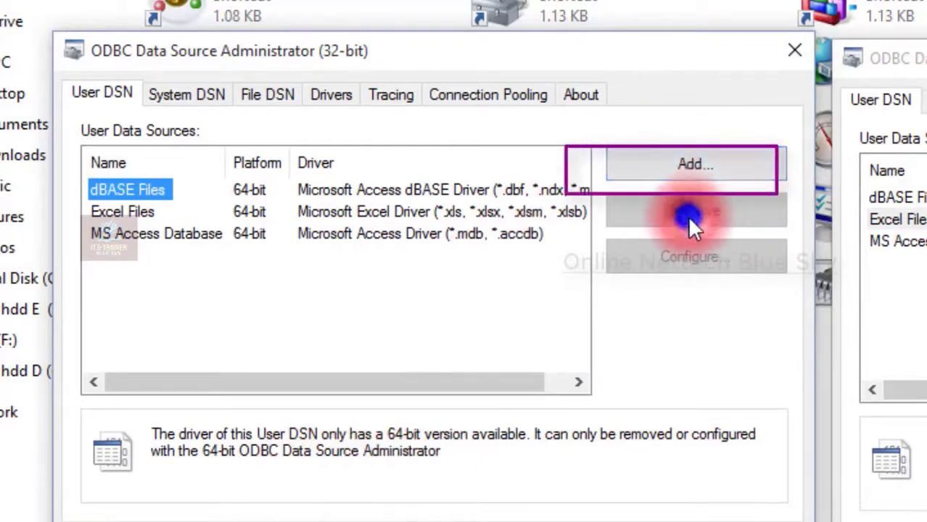
left_click(682, 256)
Step: Start adding a user data source in the 32-bit administrator, select Driver do Microsoft dBase (*.dbf), and cancel the creation
left_click(680, 178)
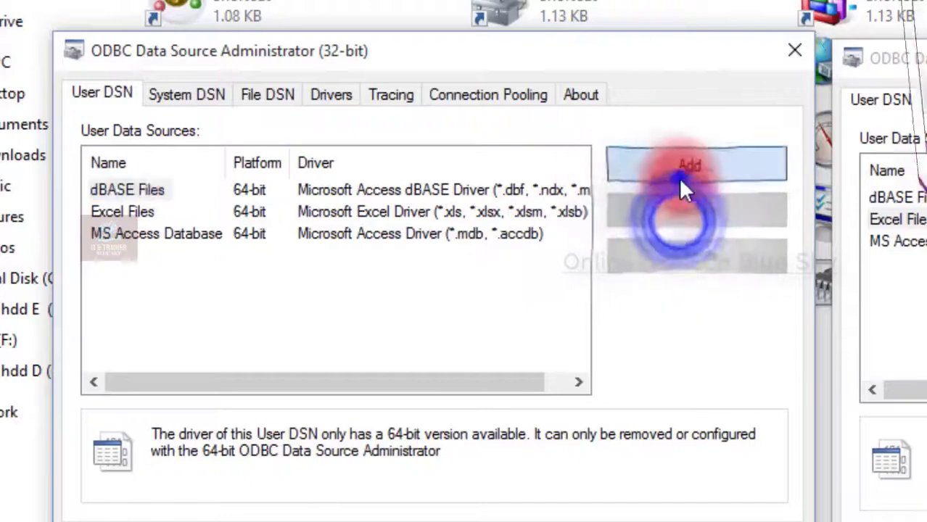
left_click(459, 262)
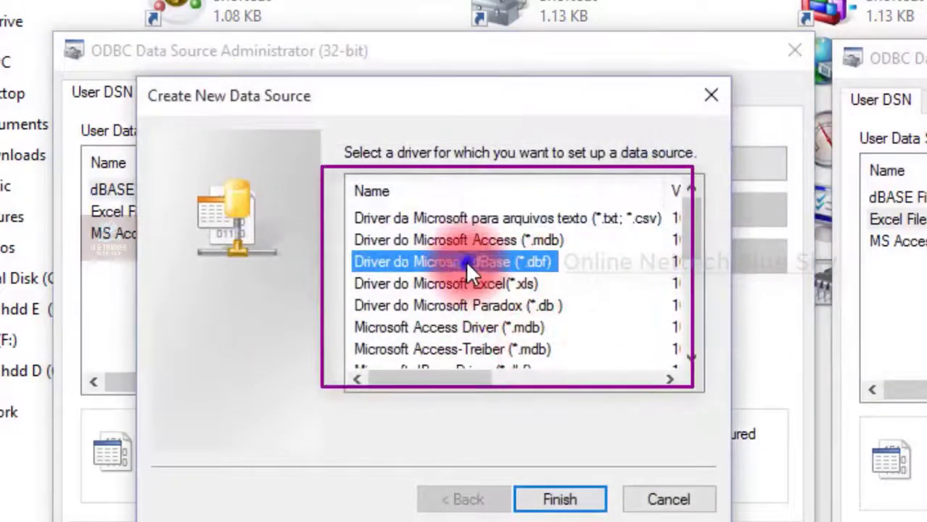
left_click(648, 498)
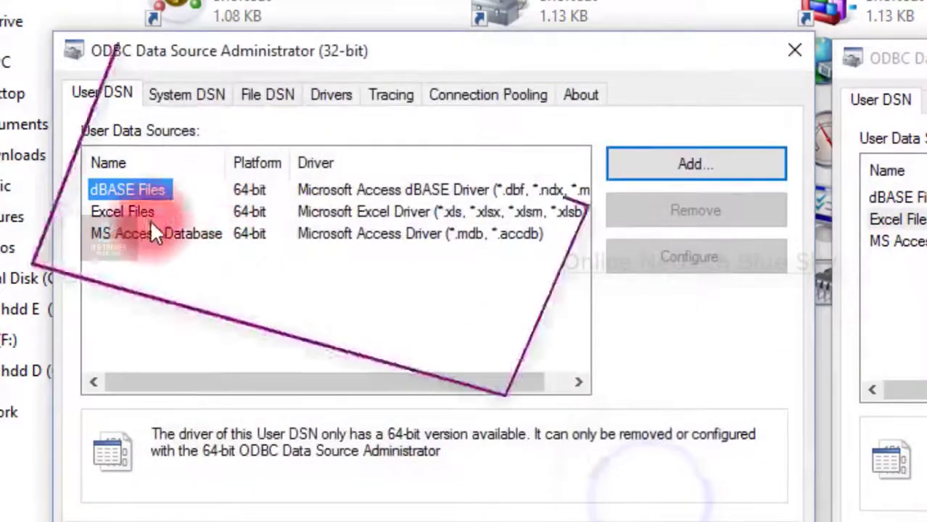
left_click(311, 185)
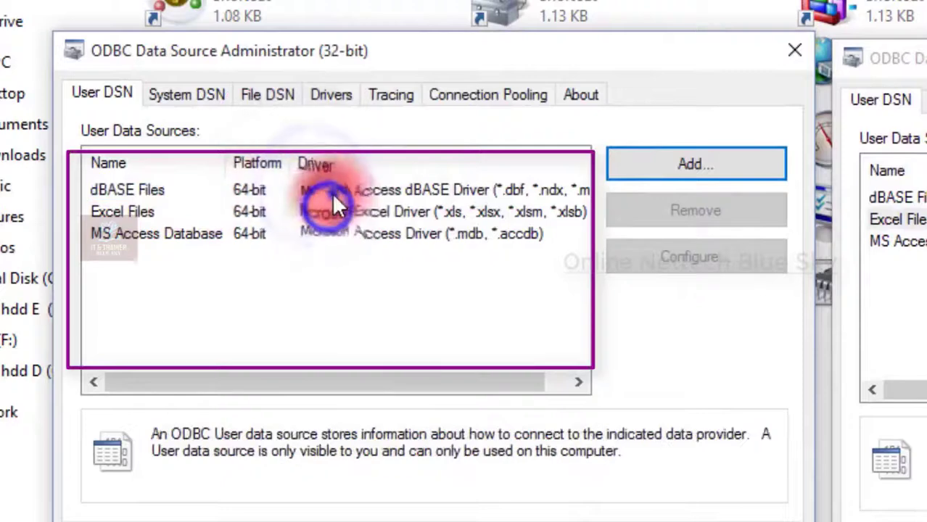
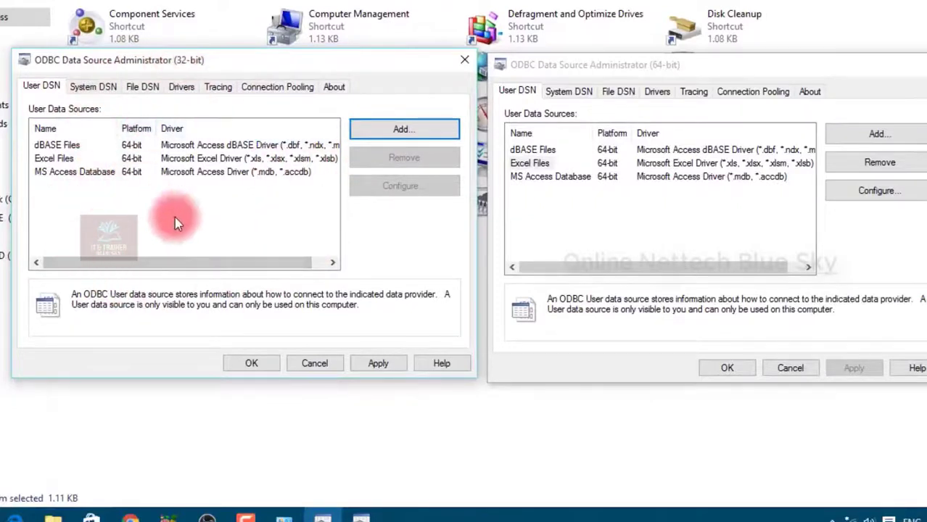
Step: Compare the User DSN entries of the 32-bit and 64-bit administrators, selecting Excel Files in each
left_click(188, 137)
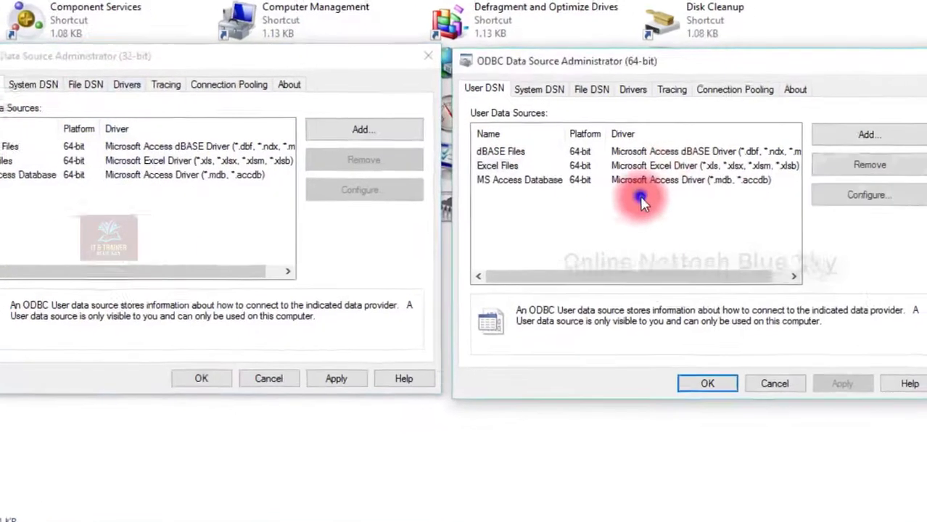
left_click(617, 187)
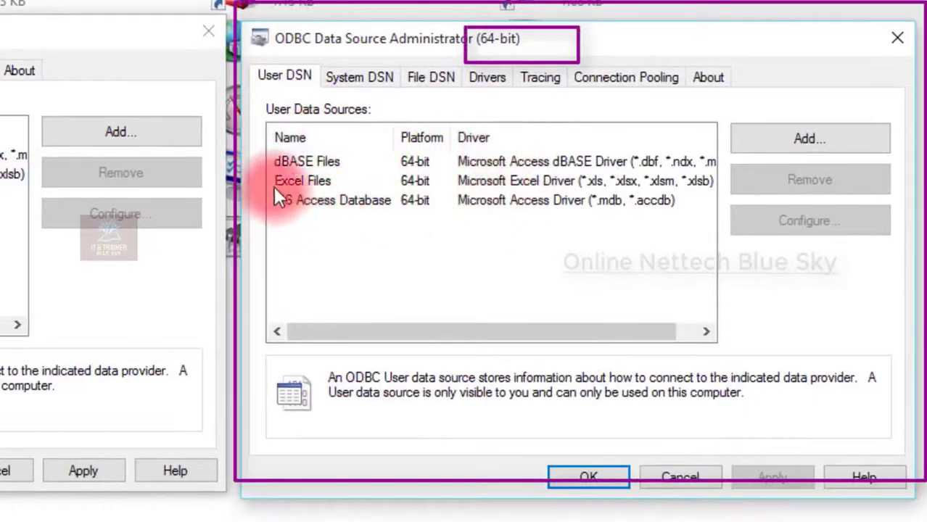
left_click(112, 283)
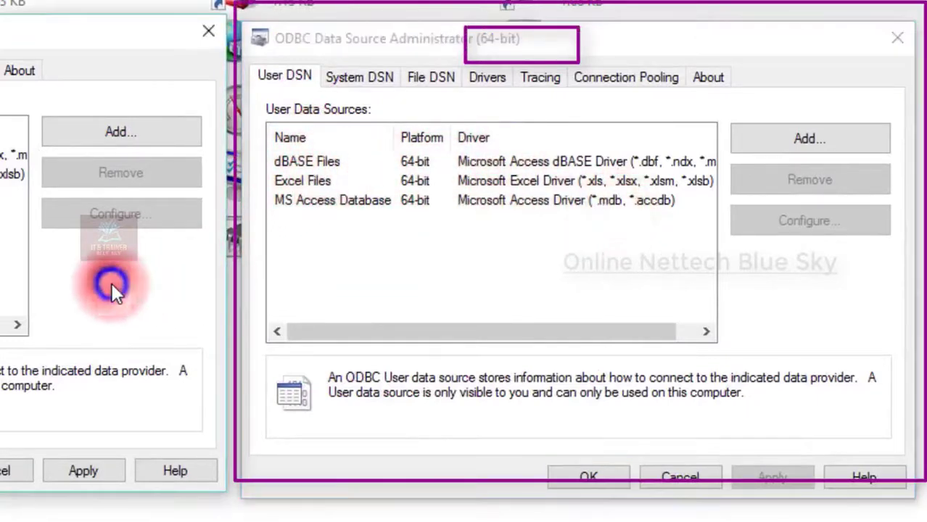
left_click(460, 245)
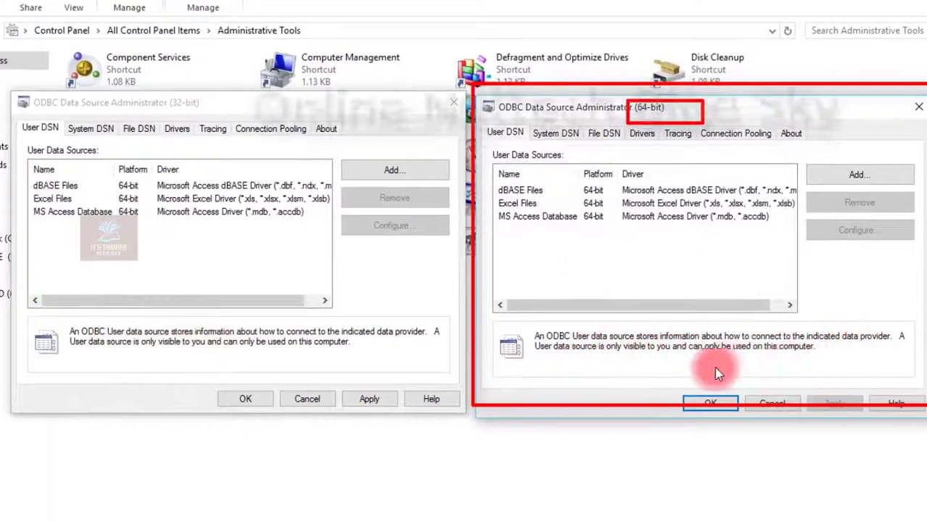
left_click(68, 198)
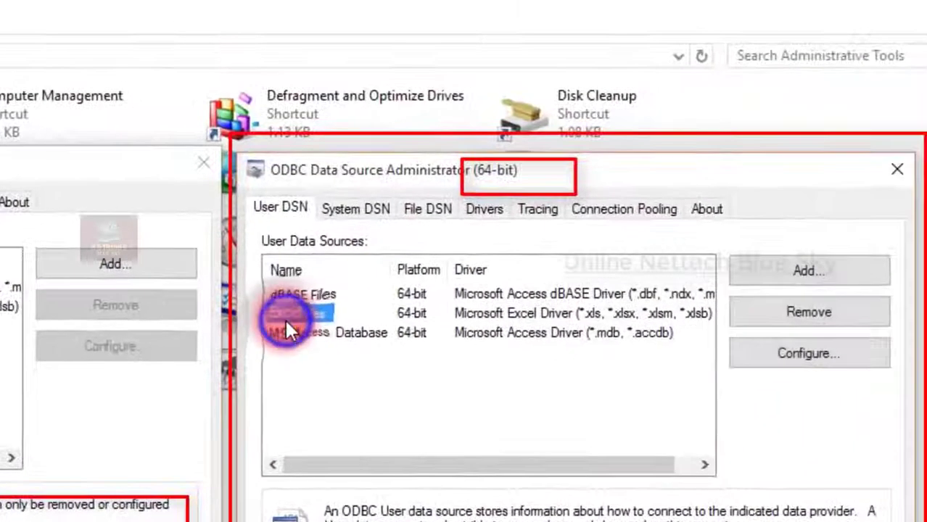
left_click(285, 316)
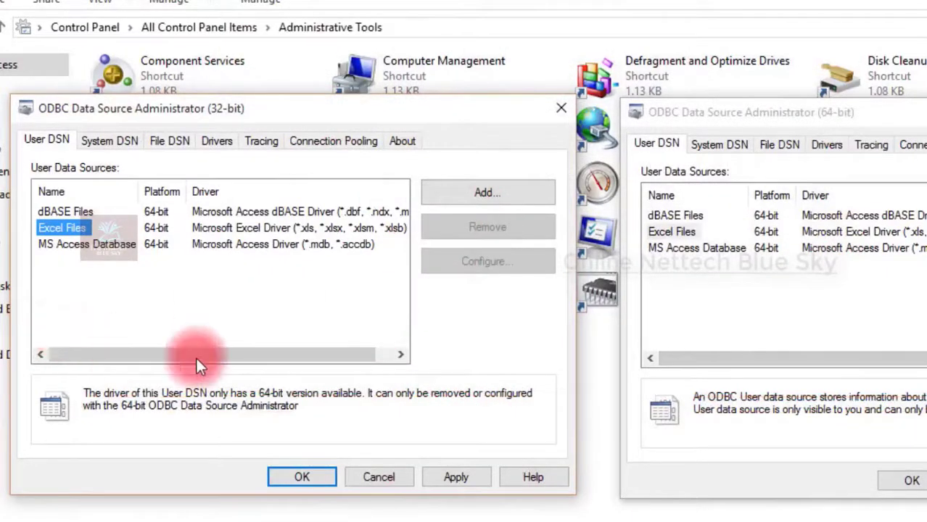
Step: Start a new user data source in the 32-bit administrator and inspect the offered drivers, including Microsoft dBase (*.dbf) and Access (*.mdb)
left_click(478, 193)
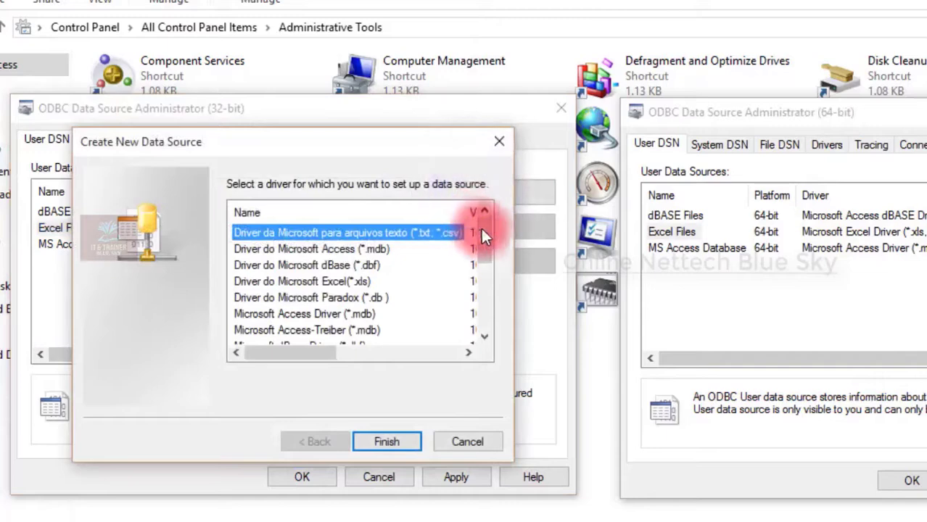
left_click(345, 355)
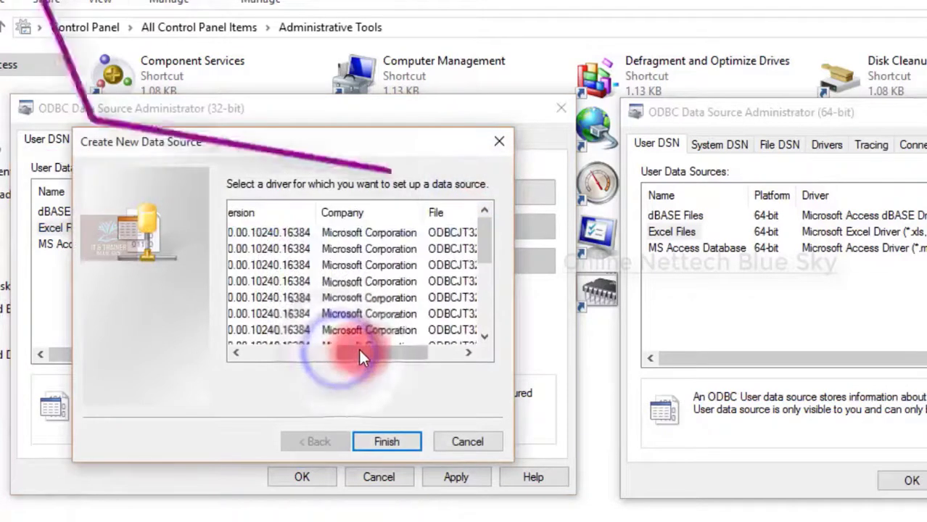
left_click_drag(390, 352, 286, 355)
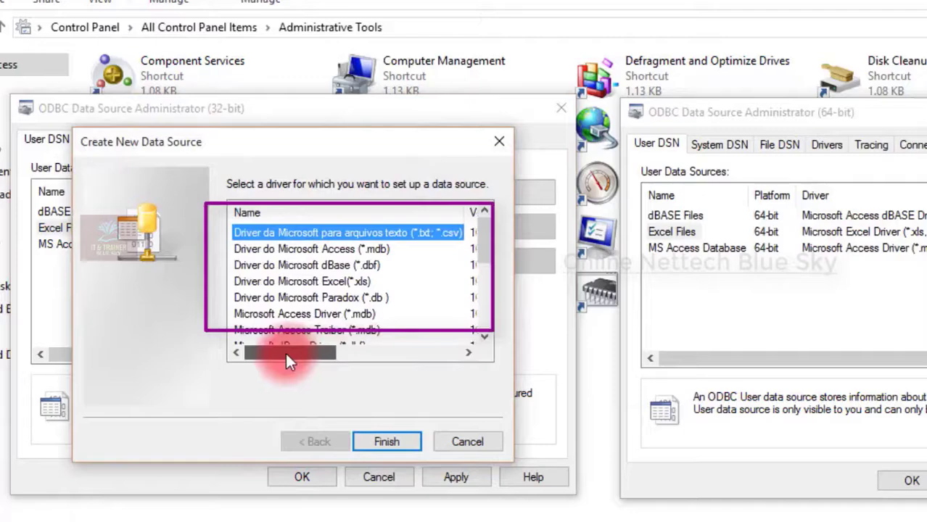
left_click(348, 263)
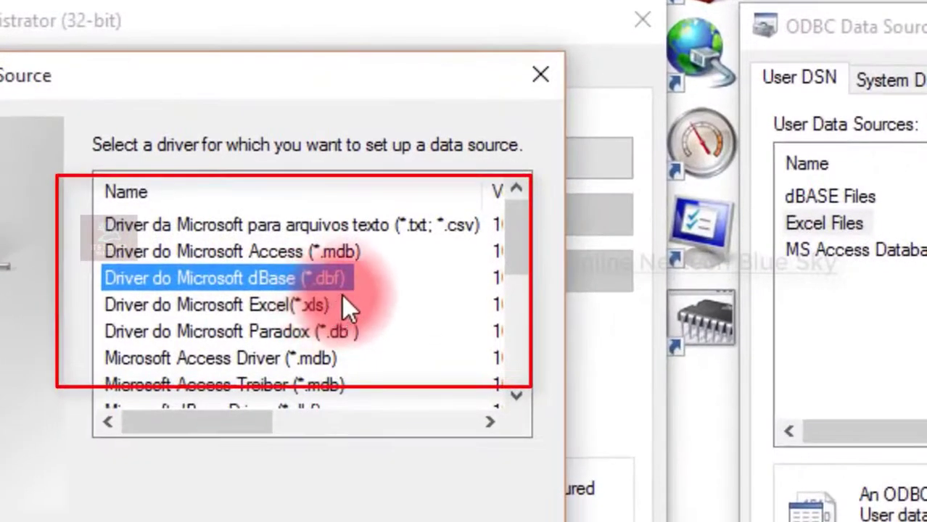
left_click(355, 253)
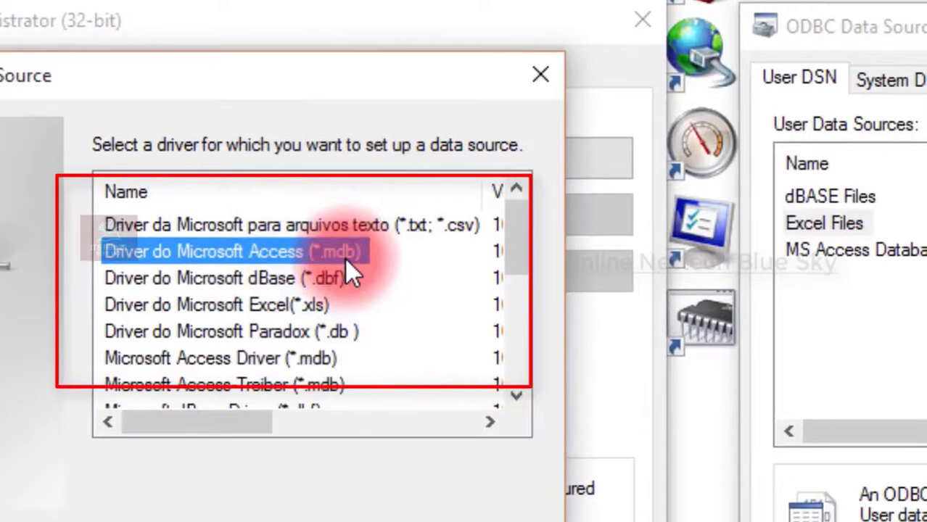
Step: Review the rest of the 32-bit driver list, including Microsoft Text-Treiber, Microsoft Text Driver and SQL Server
left_click_drag(508, 227, 459, 392)
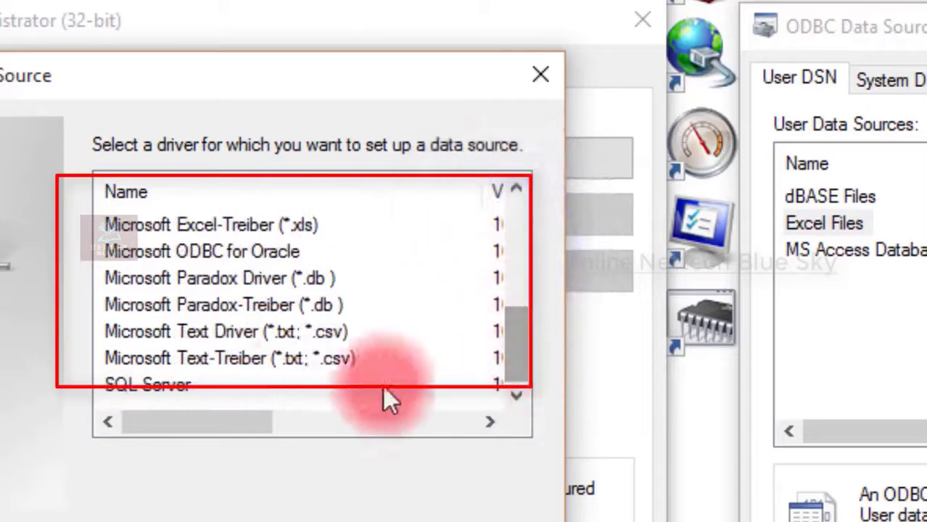
left_click(283, 358)
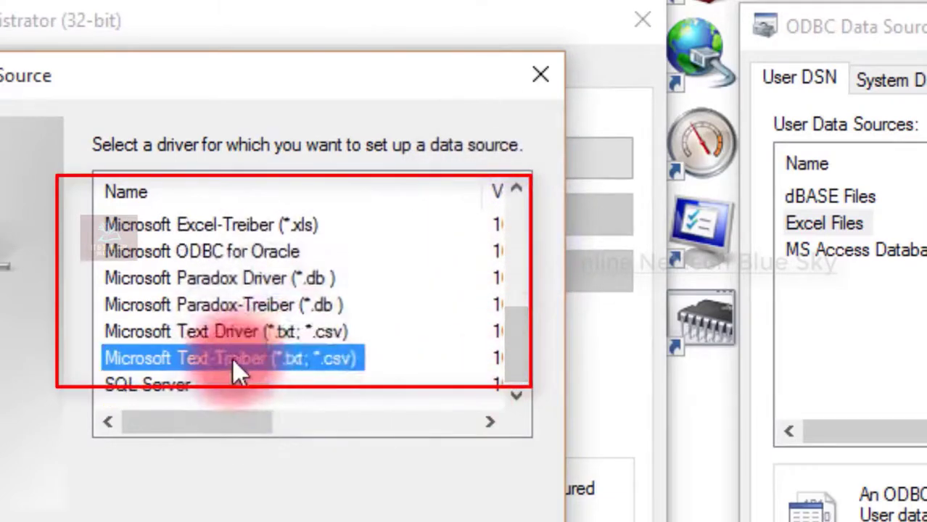
left_click(299, 330)
left_click(203, 383)
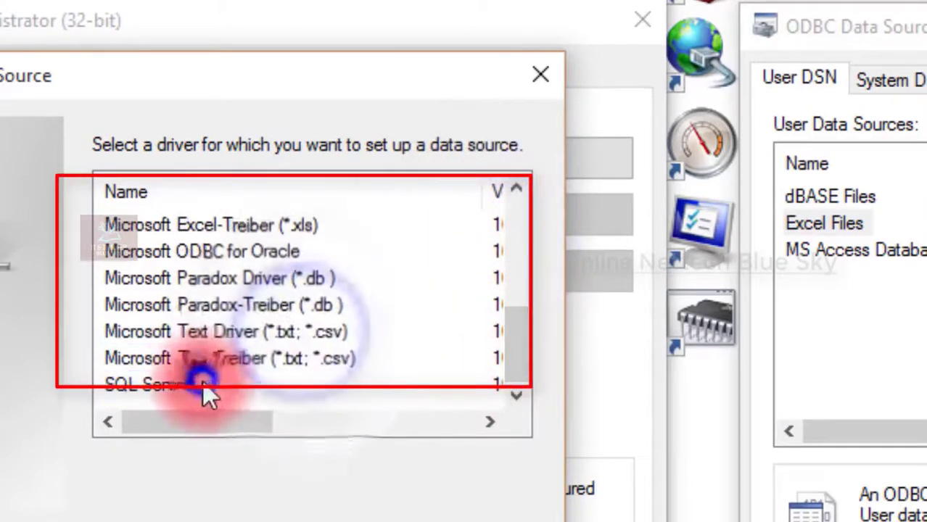
left_click(156, 389)
left_click_drag(512, 350, 526, 242)
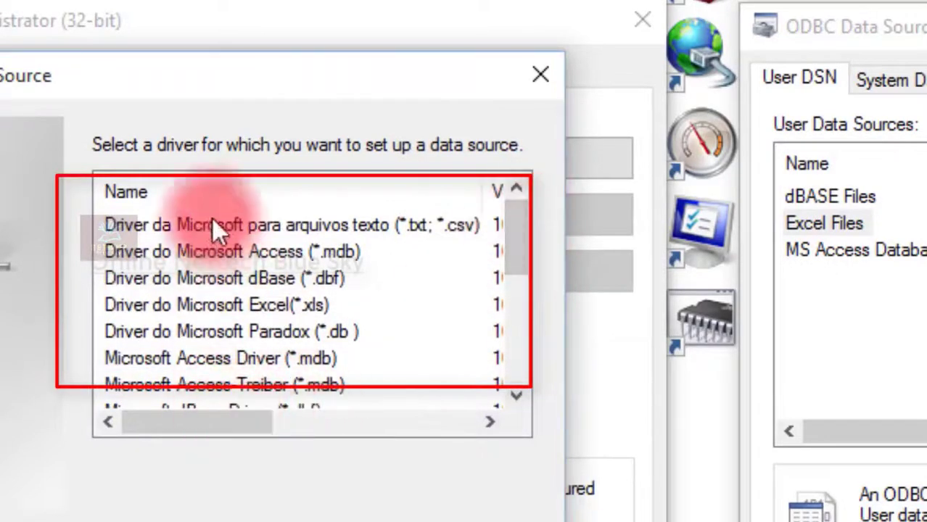
Step: Examine the company, file and date details of the 32-bit drivers and leave the new data source dialog
left_click_drag(165, 421, 326, 447)
left_click_drag(489, 448, 568, 457)
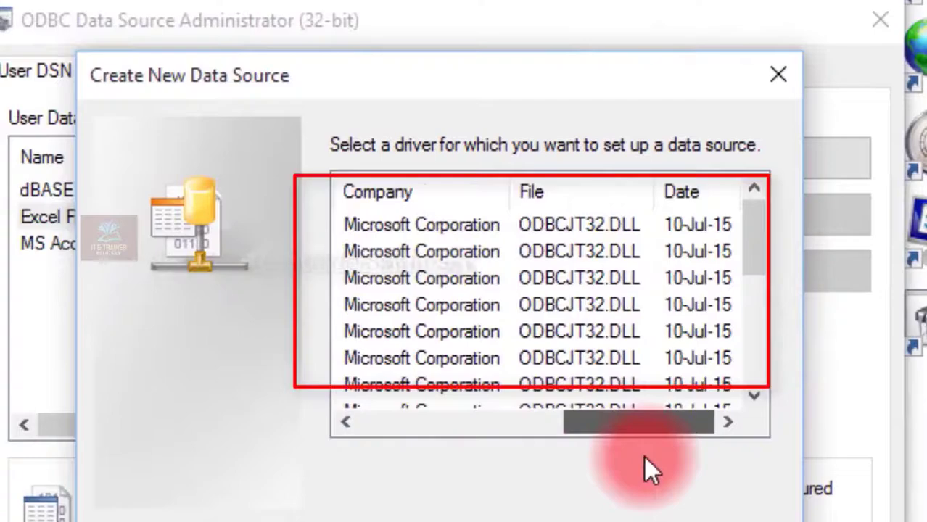
left_click_drag(643, 455, 342, 430)
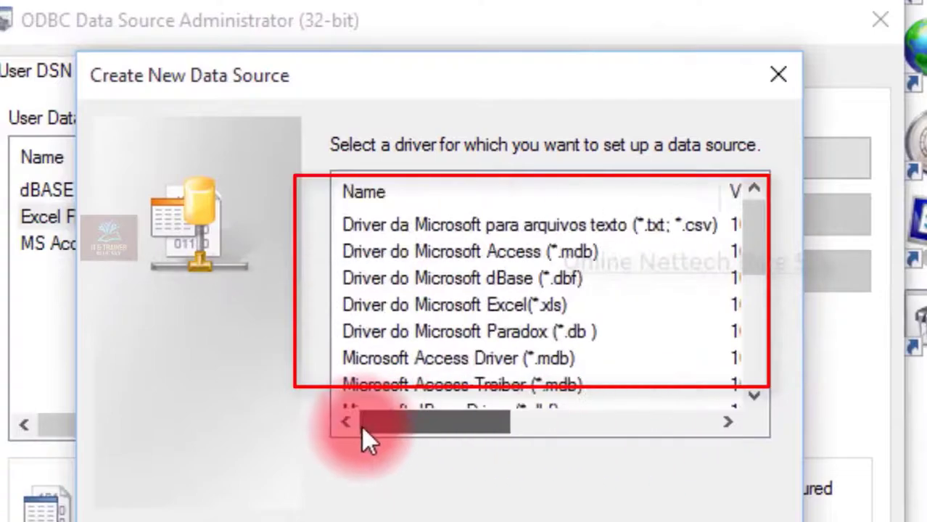
left_click(453, 252)
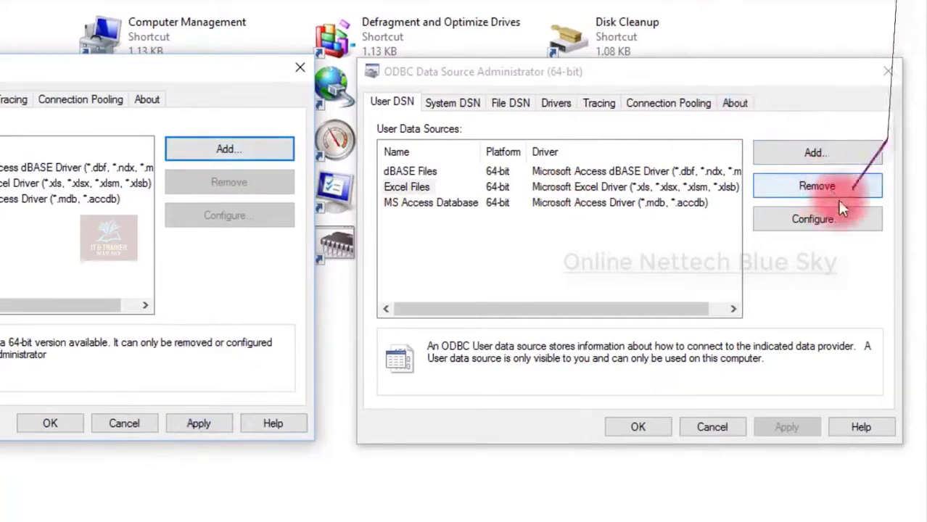
Step: Compare which User DSN entries can be removed or configured in the 64-bit and 32-bit administrators
left_click(757, 243)
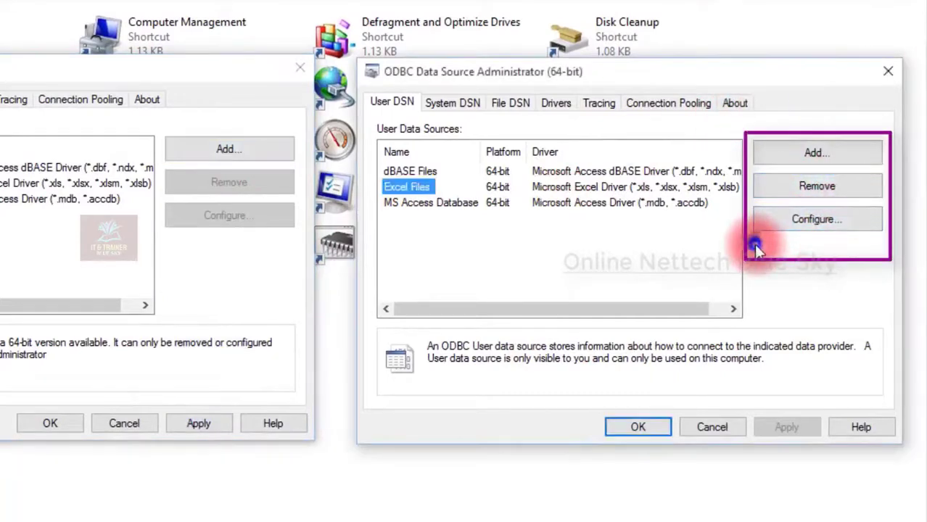
left_click(540, 187)
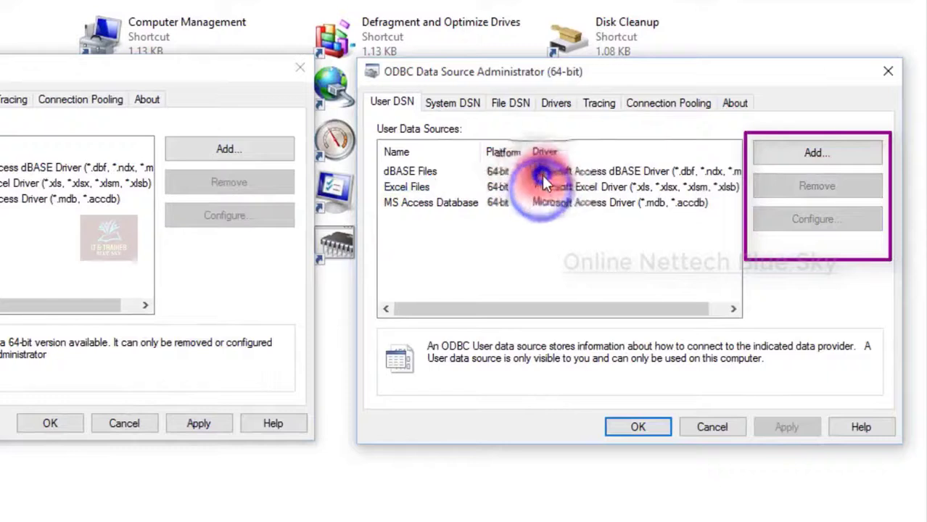
left_click(394, 172)
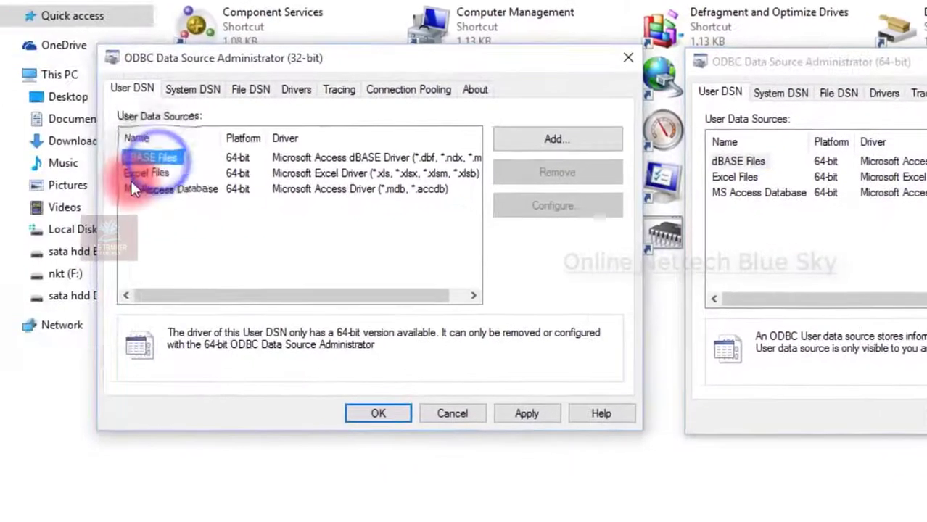
left_click(132, 180)
left_click(137, 203)
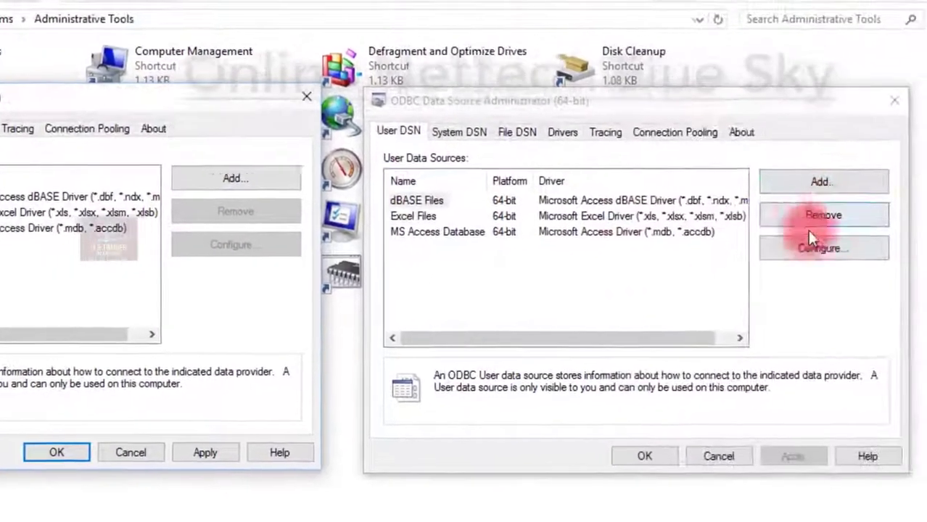
Step: View the ODBC dBASE Setup of dBASE Files in the 64-bit administrator, close it, and select Excel Files
left_click(400, 199)
left_click(769, 244)
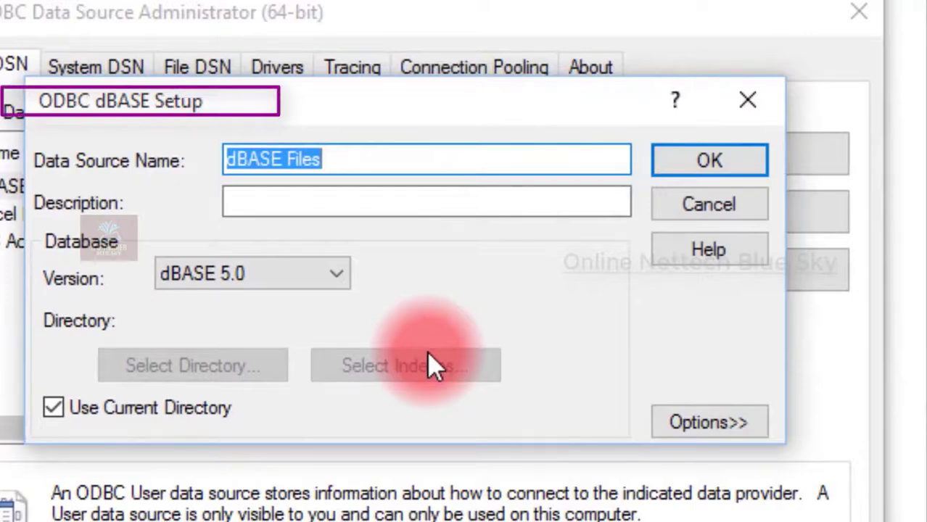
left_click(727, 107)
left_click(12, 220)
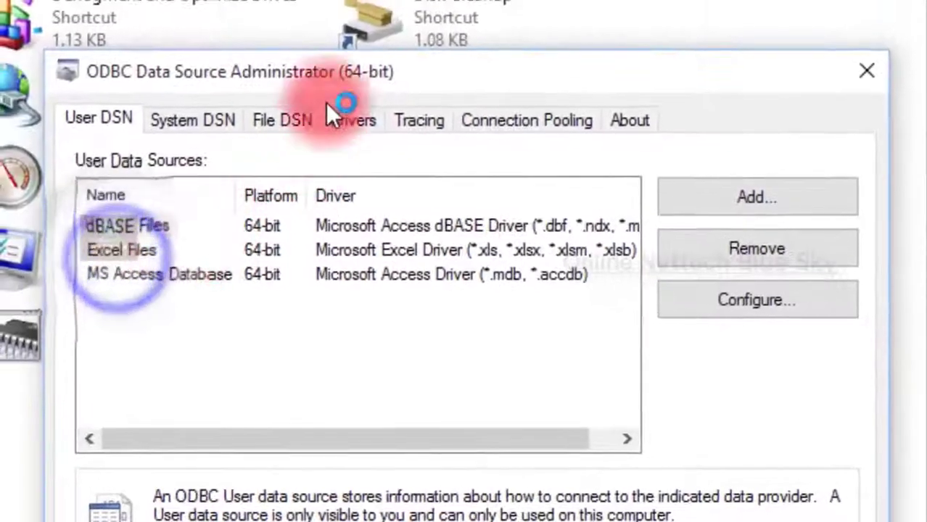
left_click(122, 250)
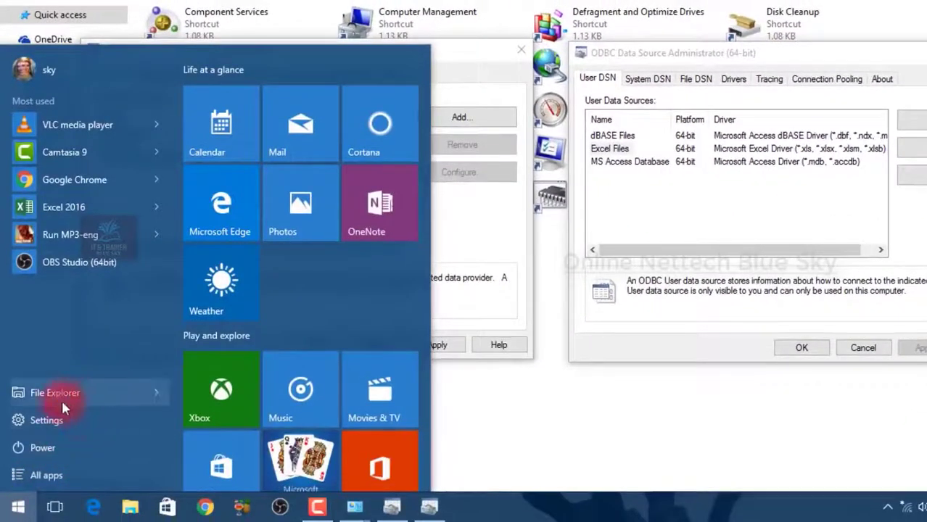
Step: Bring both ODBC administrator windows back to the front and select Excel Files in the 64-bit one
left_click(573, 456)
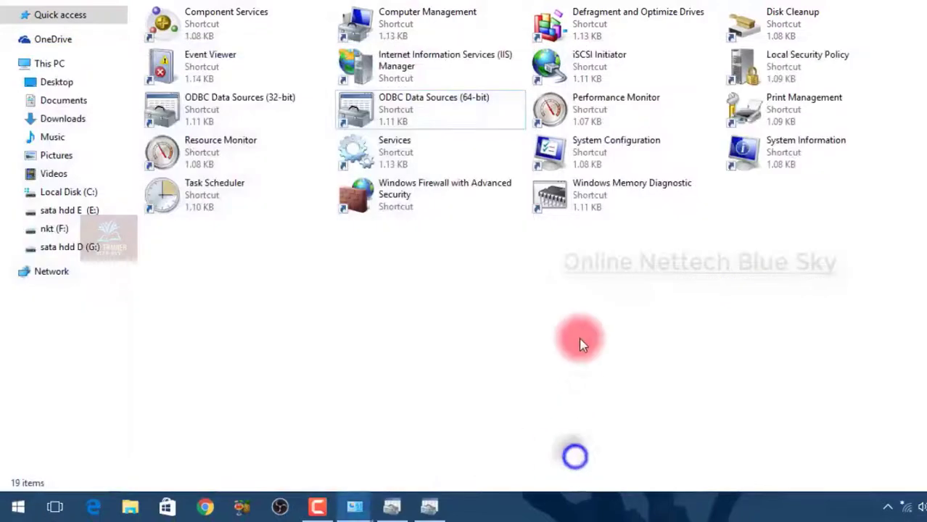
left_click(408, 508)
left_click(417, 505)
left_click(647, 169)
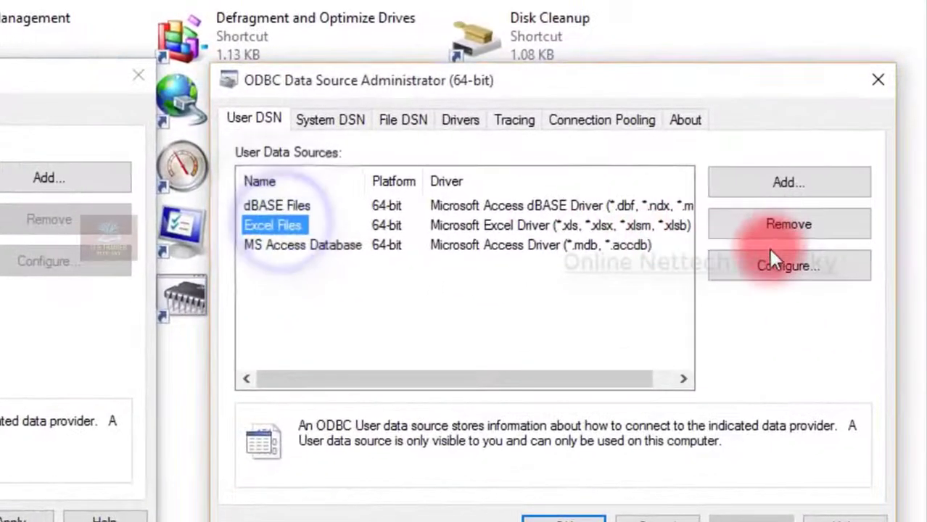
Step: View the ODBC Microsoft Excel Setup of Excel Files in the 64-bit administrator, close it, and select MS Access Database
left_click(882, 202)
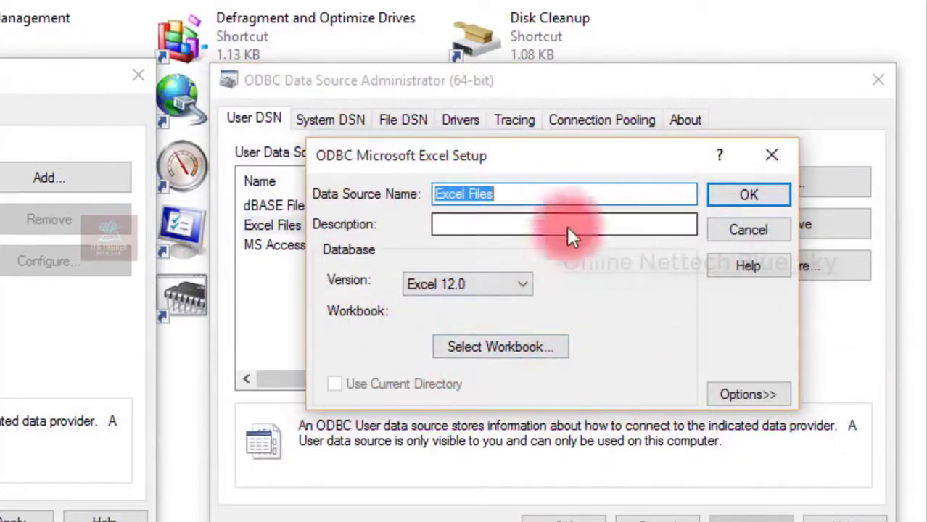
left_click(780, 156)
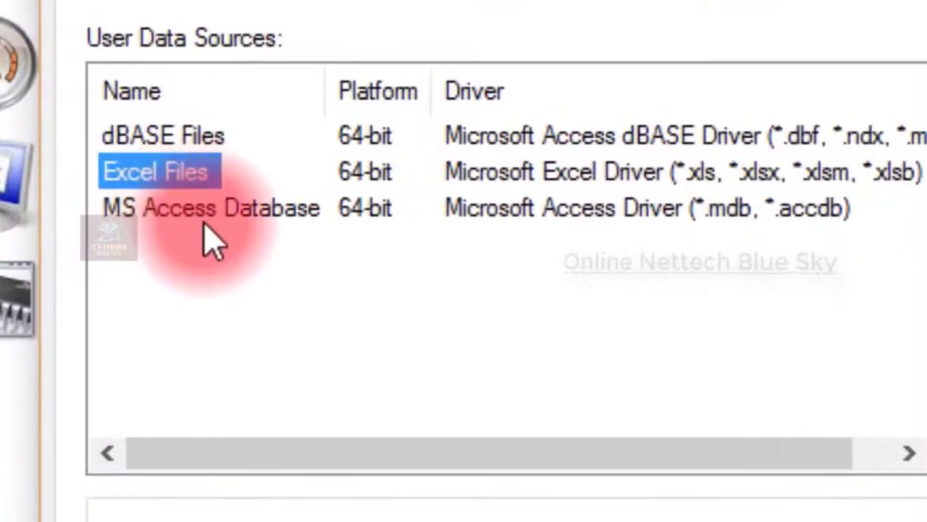
left_click(233, 216)
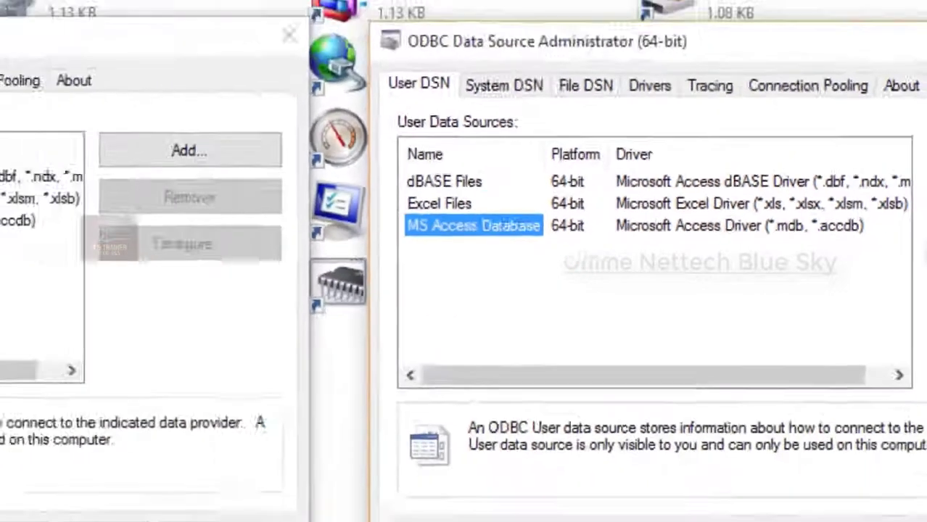
left_click(182, 238)
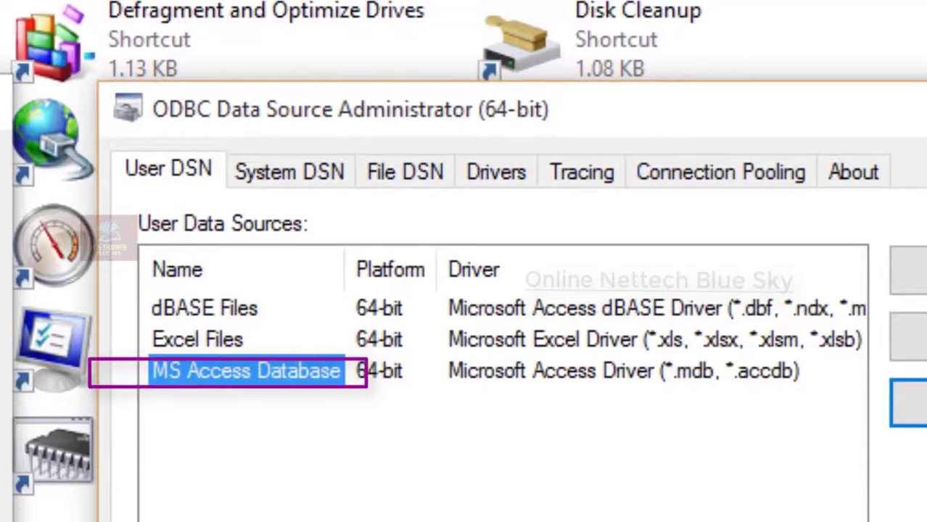
Step: Examine the dBASE Files, Excel Files and MS Access Database entries among the 64-bit user data sources
left_click(517, 341)
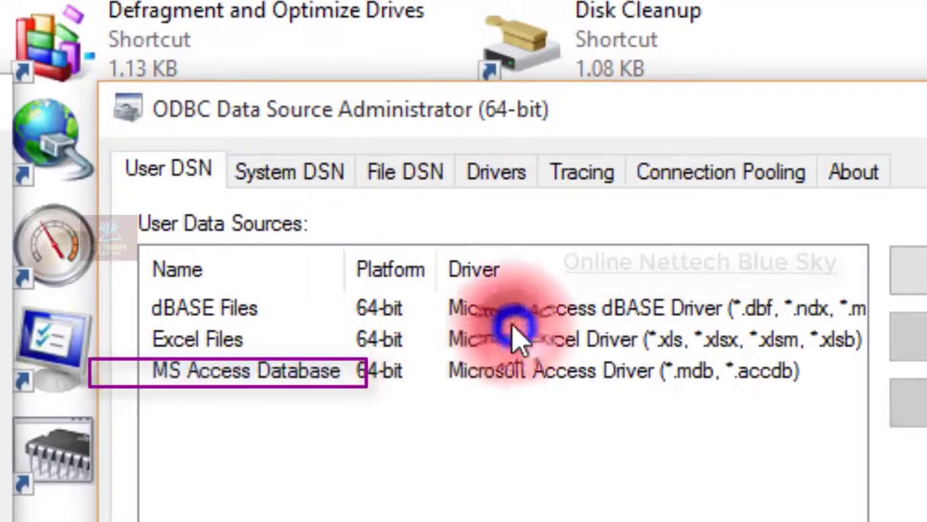
left_click(158, 363)
left_click(170, 315)
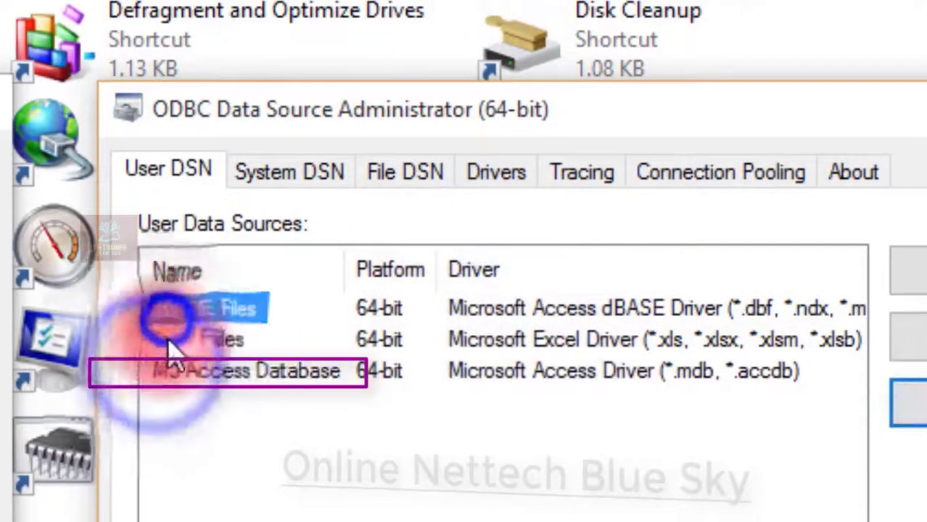
left_click(168, 339)
left_click(169, 365)
left_click(178, 339)
left_click(184, 312)
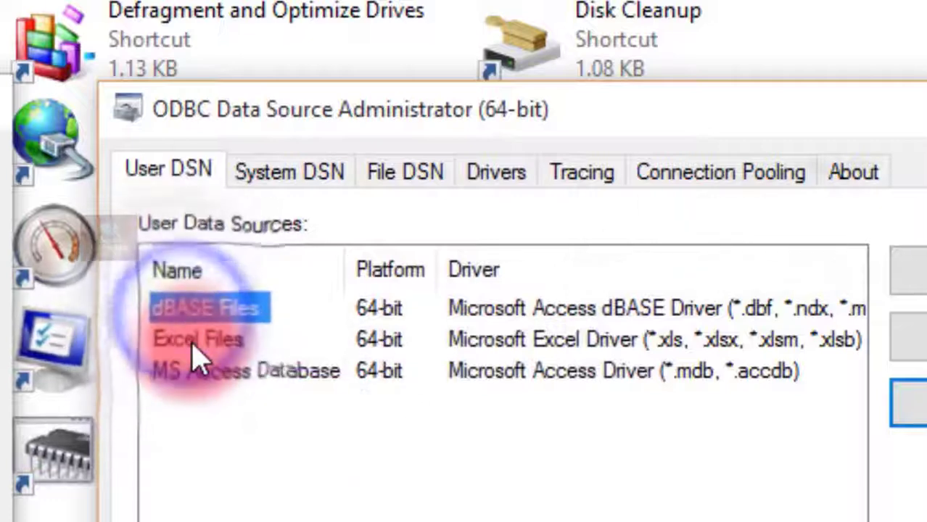
left_click(193, 343)
left_click(181, 310)
left_click(185, 372)
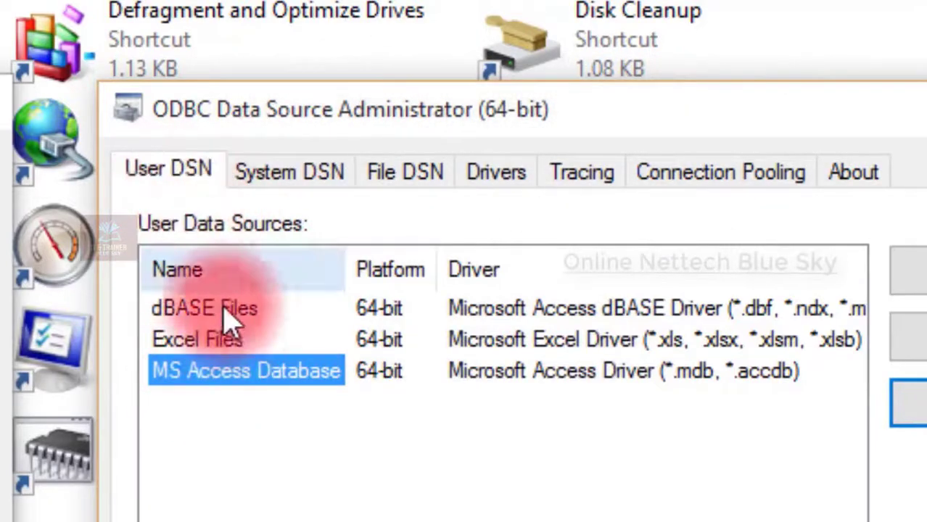
left_click(283, 316)
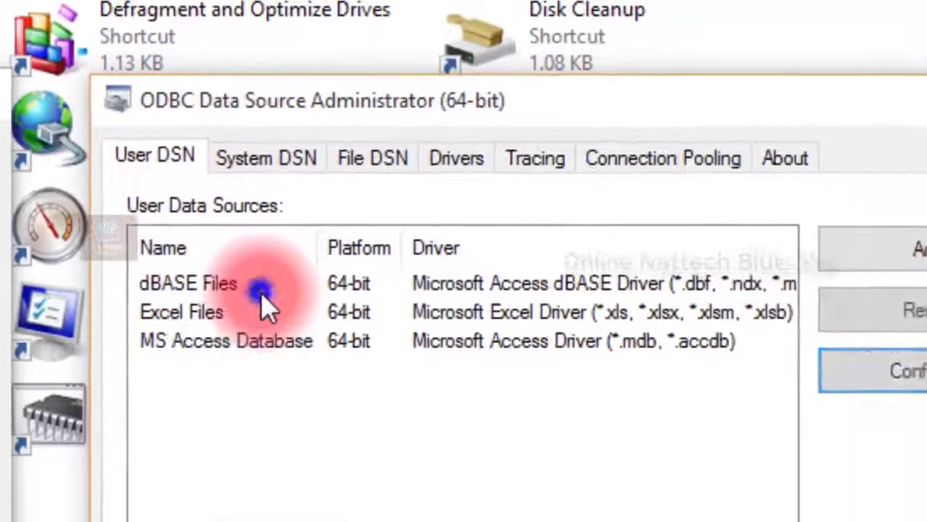
left_click(179, 283)
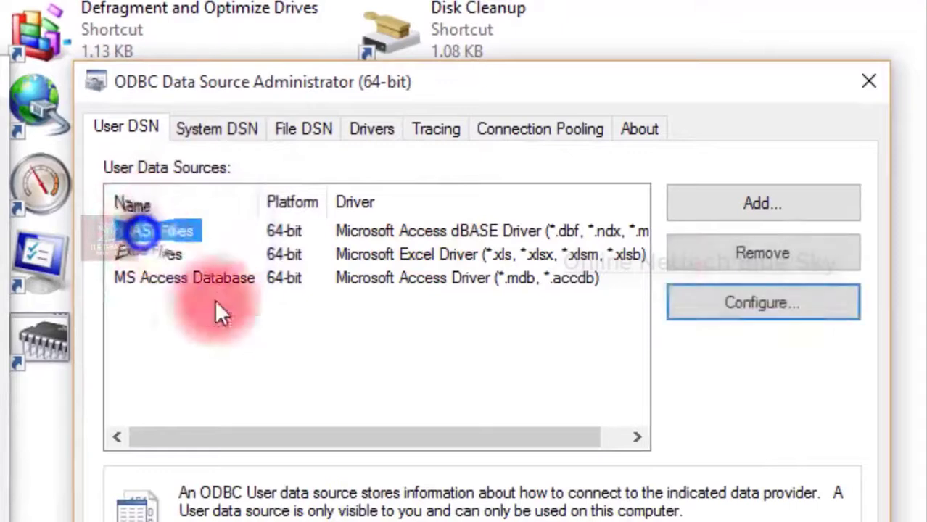
Step: Check the driver versions for a new 64-bit user data source and start its setup with the Microsoft Excel Driver
left_click(699, 209)
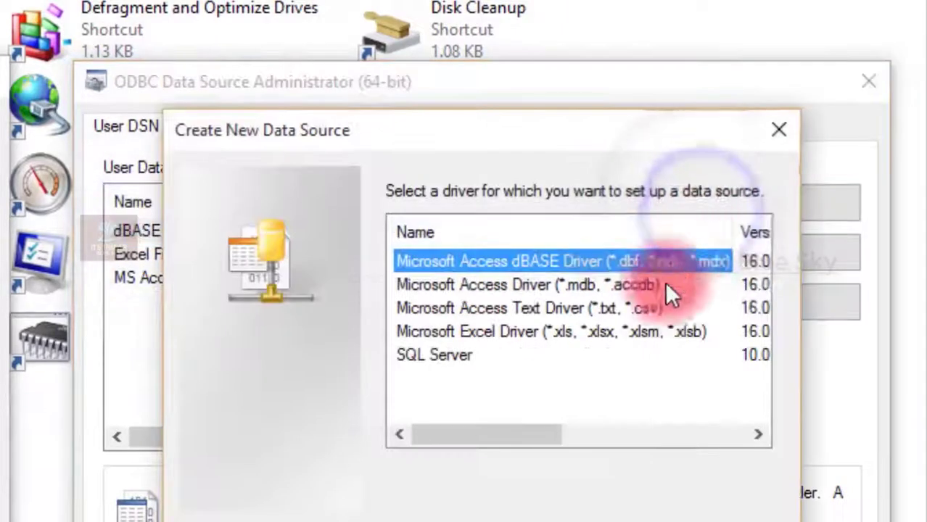
mouse_move(499, 430)
left_mouse_down()
mouse_move(534, 437)
mouse_move(524, 437)
left_mouse_up()
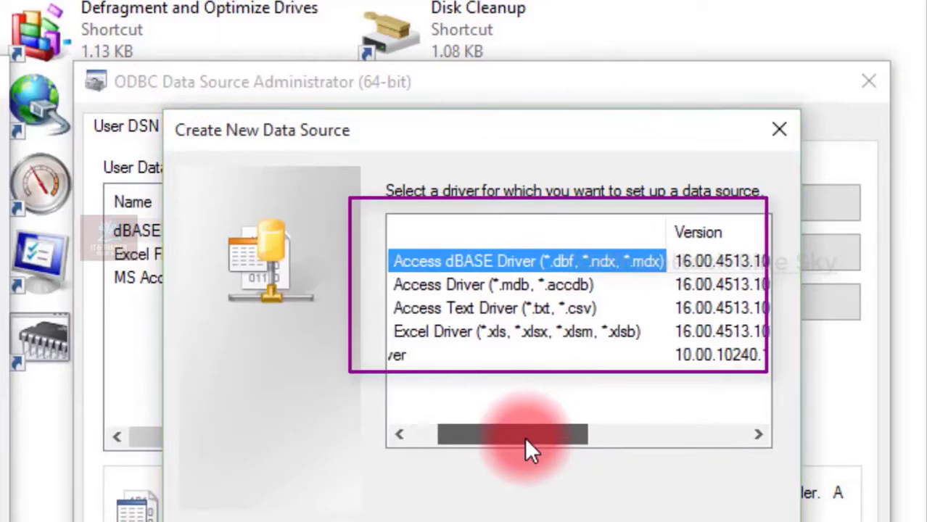
left_click_drag(524, 438, 522, 437)
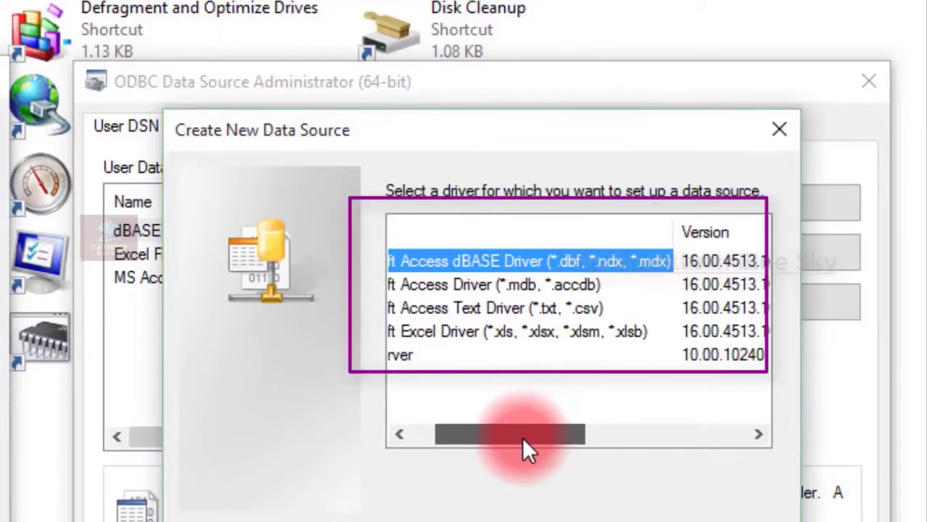
left_click(538, 338)
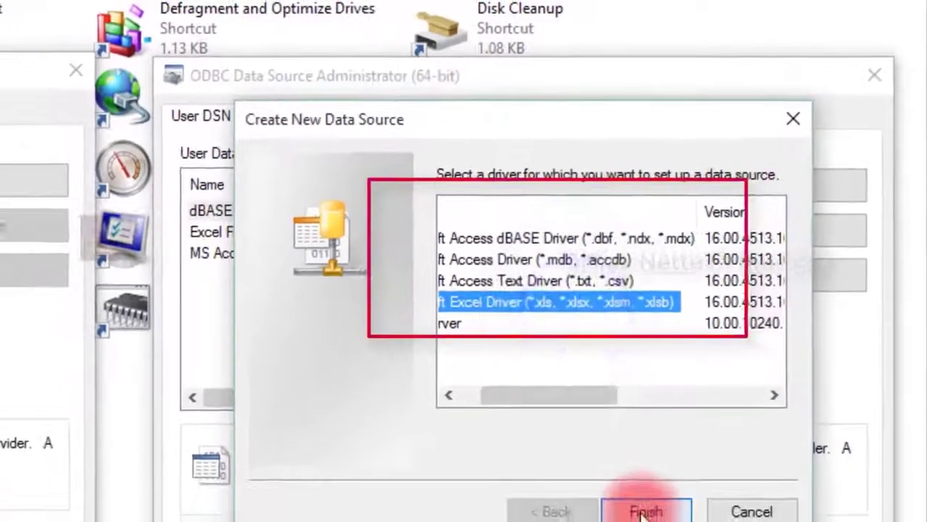
left_click(614, 521)
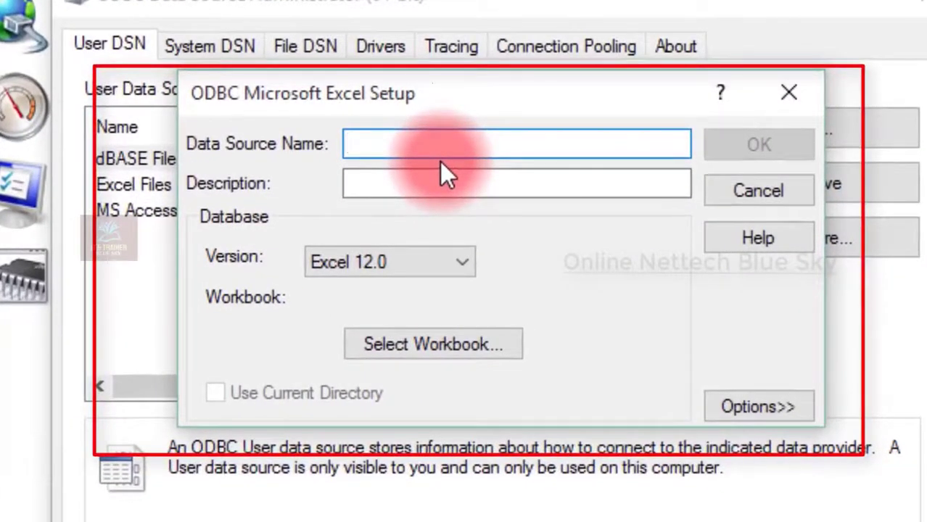
Step: Name the new Excel data source temp, leave its description empty, and keep Excel 12.0 as the version
type("tr")
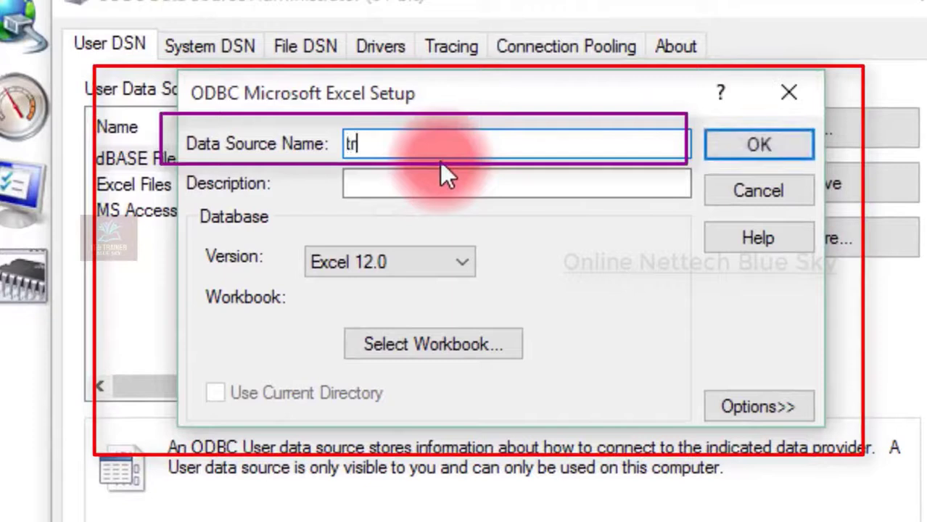
key("BackSpace")
key("BackSpace")
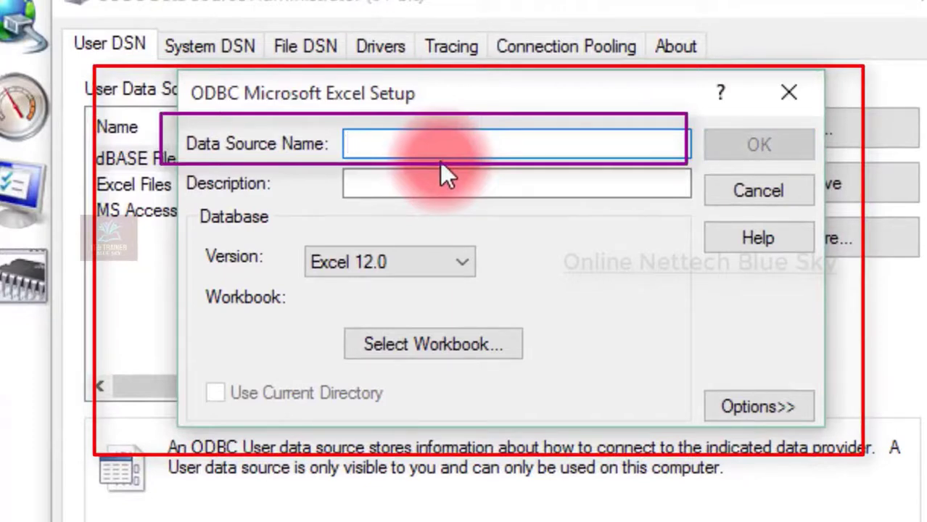
type("temp")
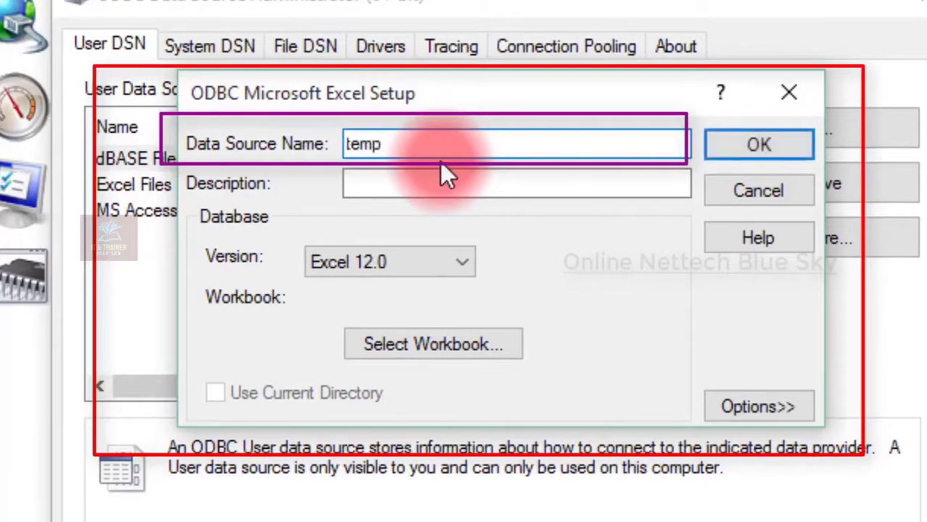
key("Tab")
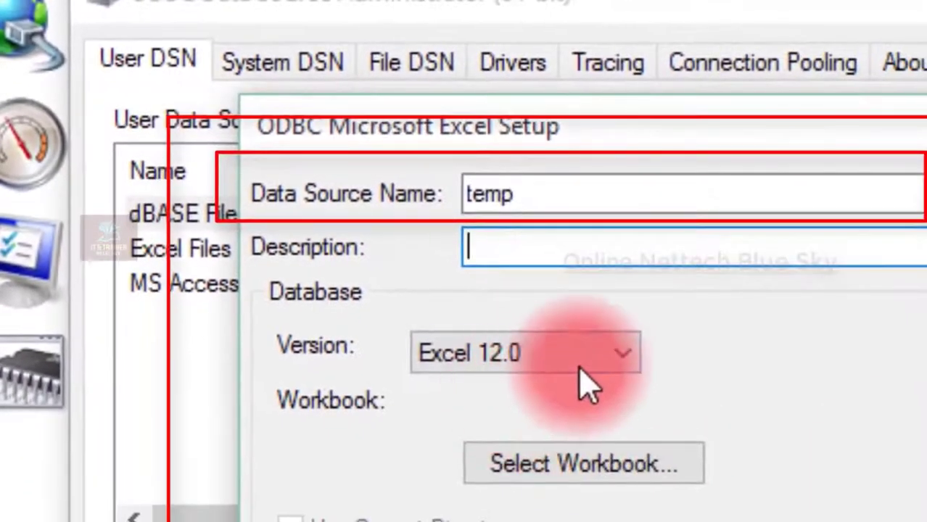
left_click(587, 385)
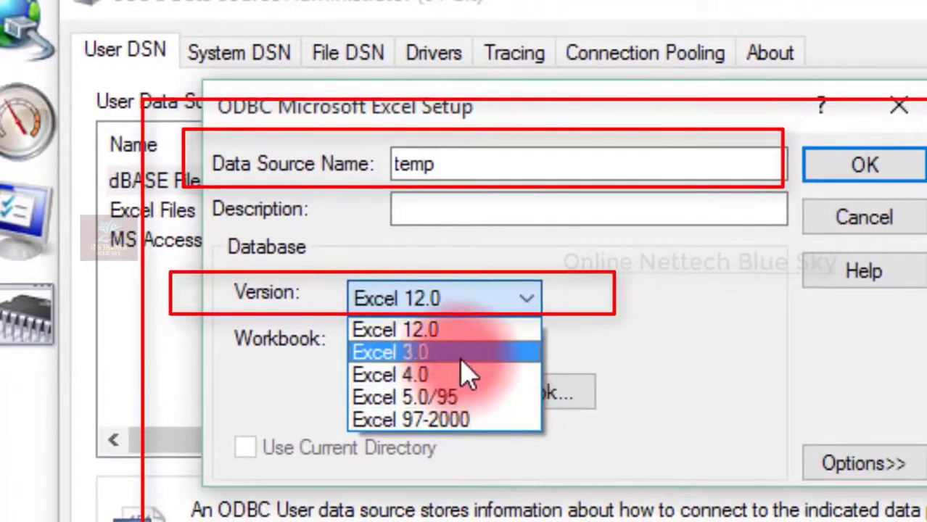
left_click(468, 310)
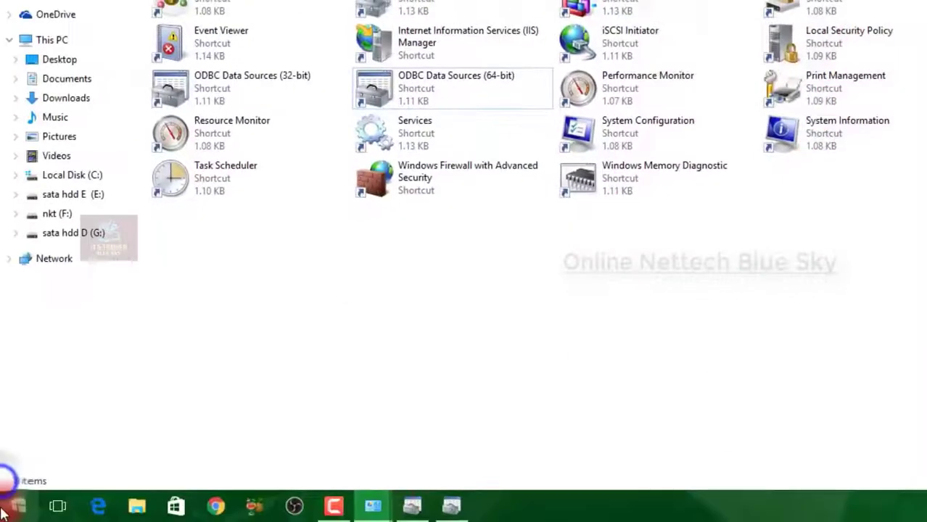
Step: Browse the drives of This PC in File Explorer, including nkt (F:), and return to Quick access
left_click(3, 512)
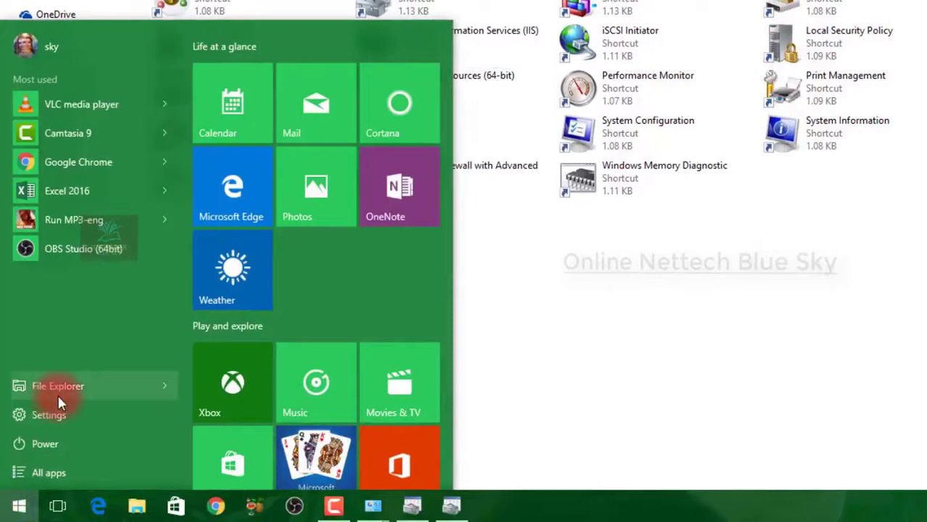
left_click(85, 389)
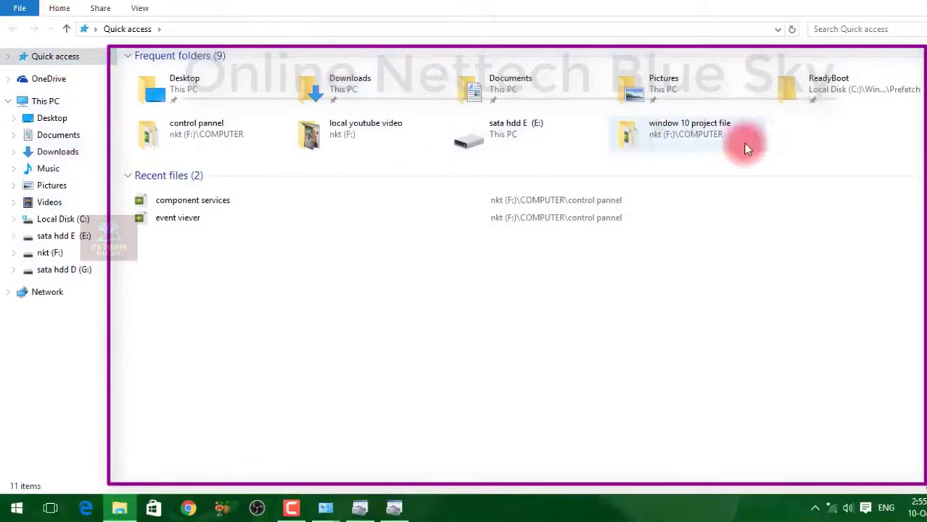
left_click(26, 103)
left_click(267, 184)
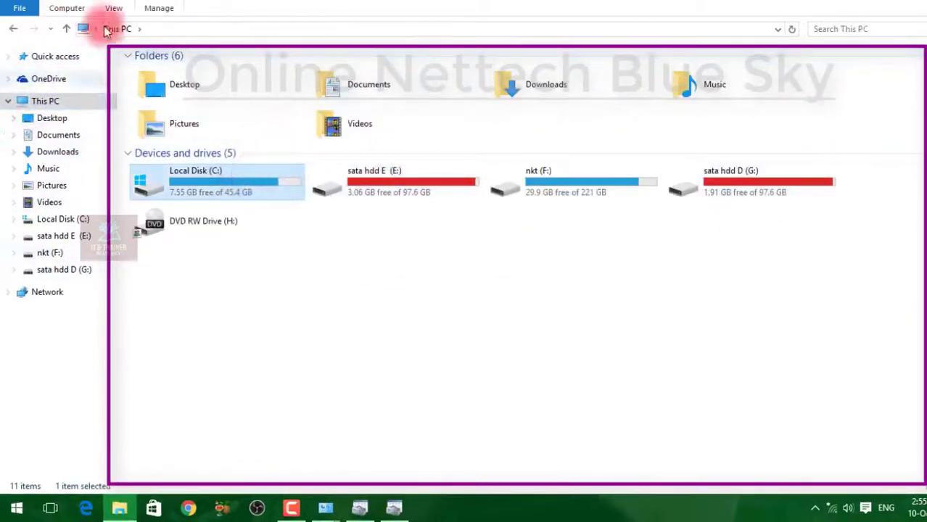
left_click(754, 181)
double_click(587, 182)
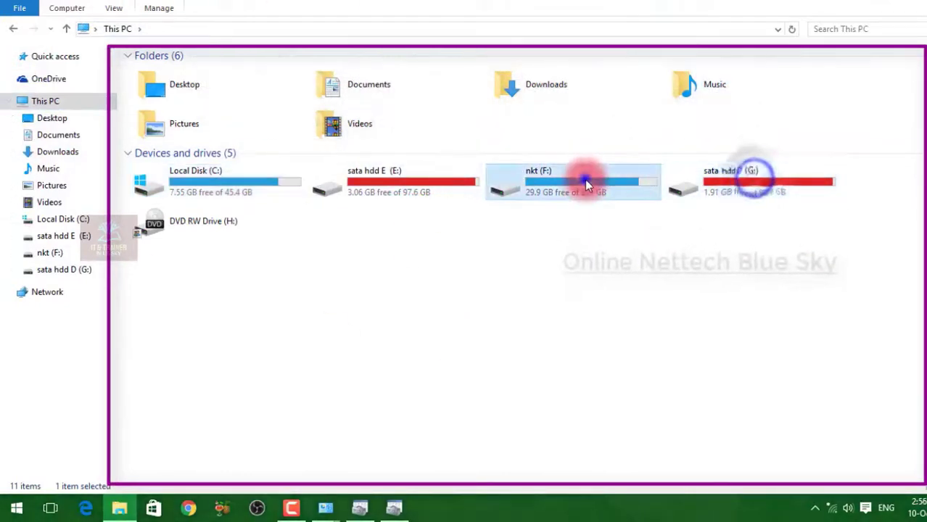
left_click(16, 29)
left_click(16, 30)
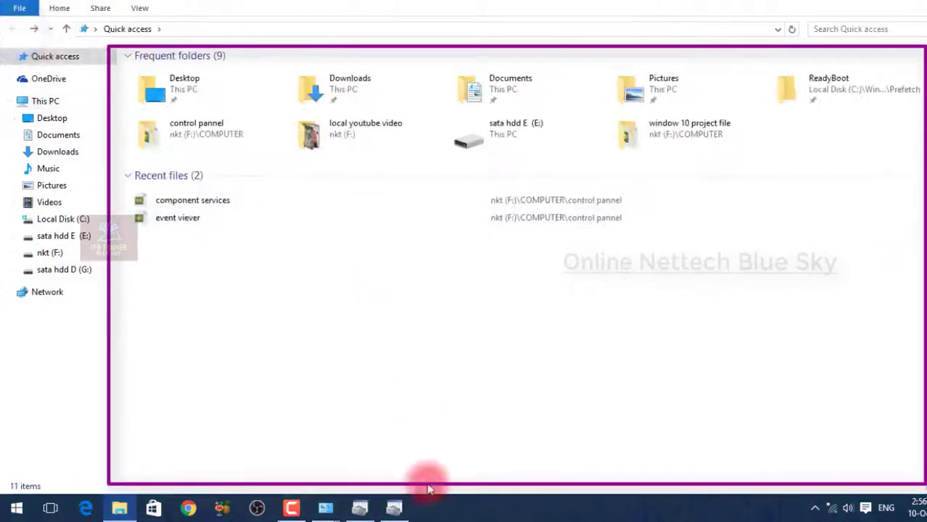
Step: Switch back to Administrative Tools and both ODBC administrators, and resume the Excel setup of the temp data source
left_click(325, 508)
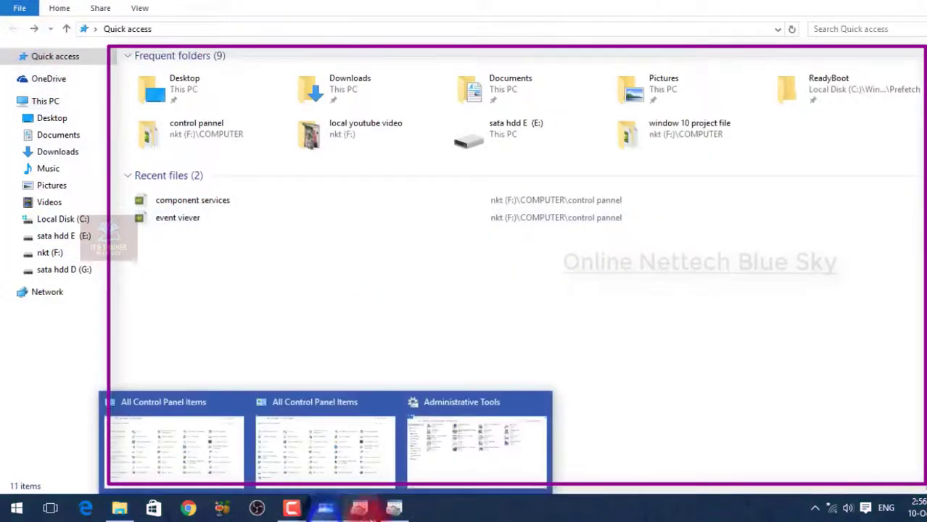
left_click(452, 467)
left_click(394, 507)
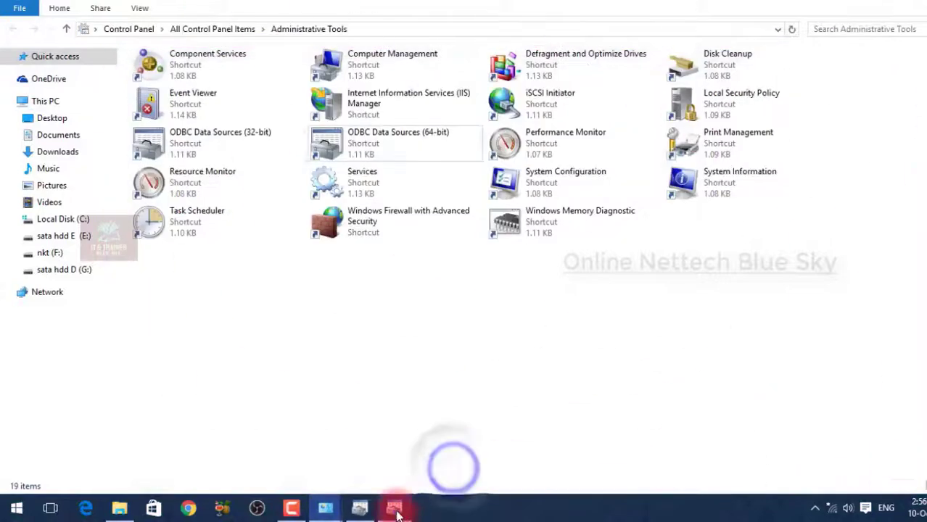
left_click(359, 508)
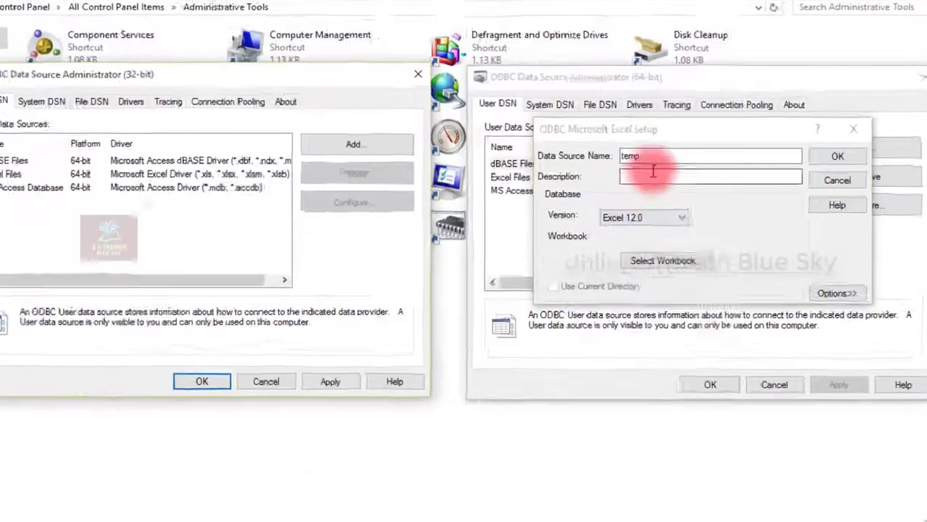
left_click(686, 162)
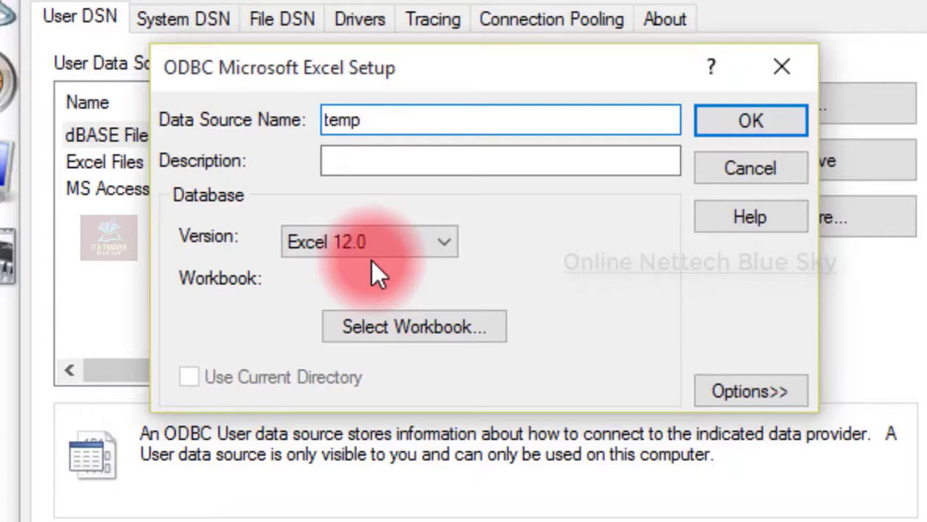
Step: Keep Excel 12.0 as the database version and choose the c:\Windows\system32 directory in the workbook selection
left_click(351, 248)
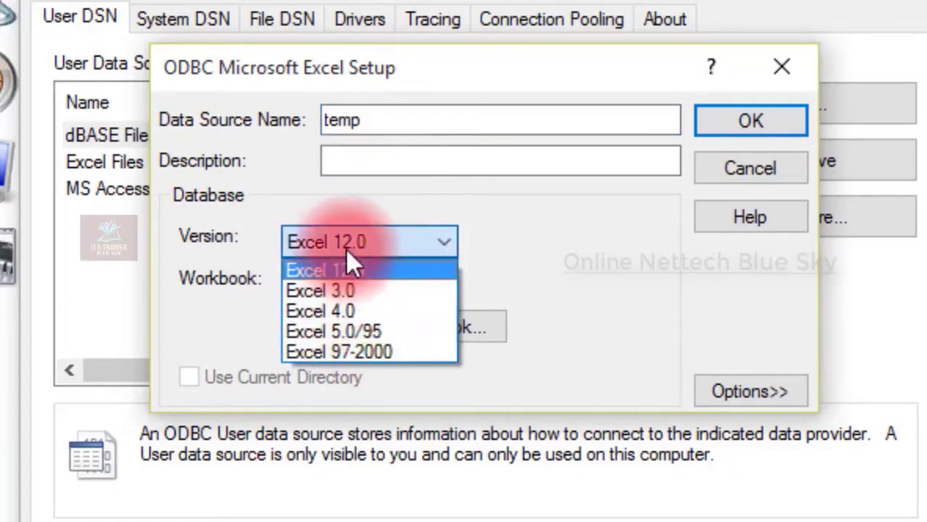
left_click(346, 241)
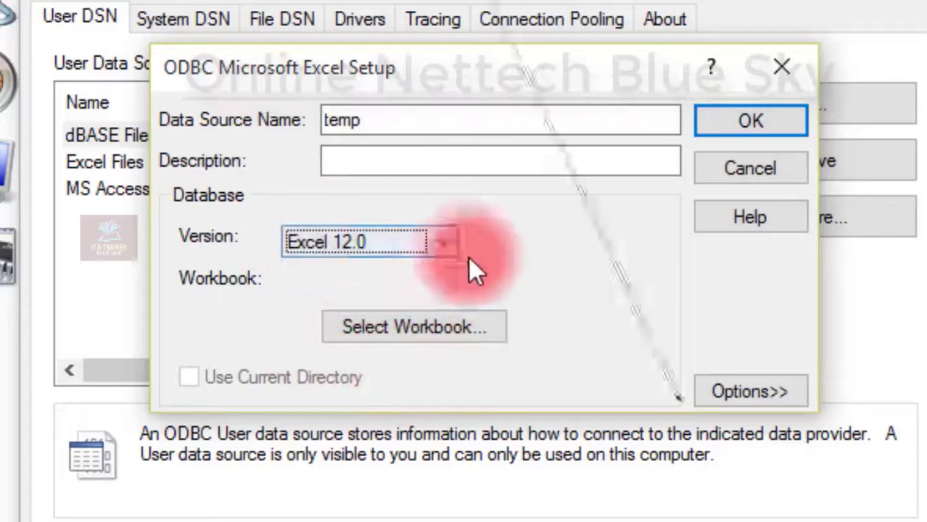
left_click(367, 330)
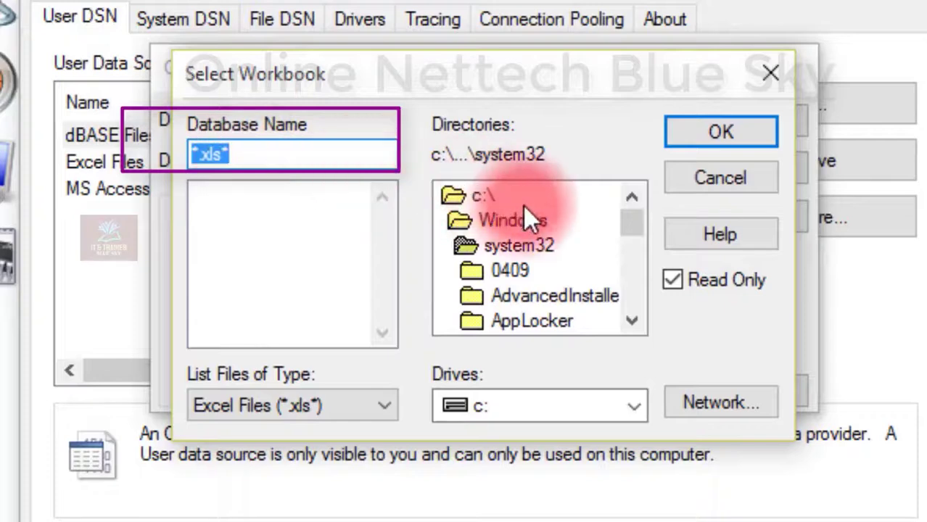
left_click(454, 196)
left_click(484, 218)
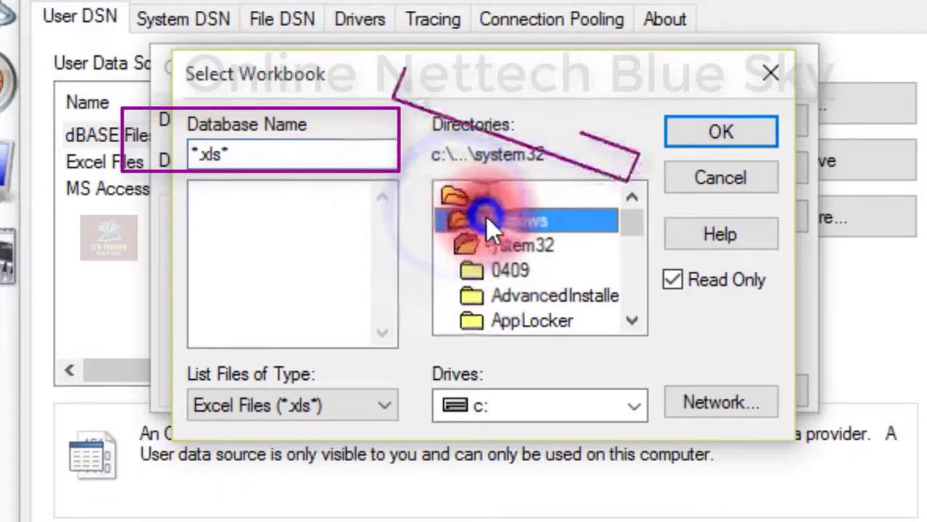
left_click(485, 239)
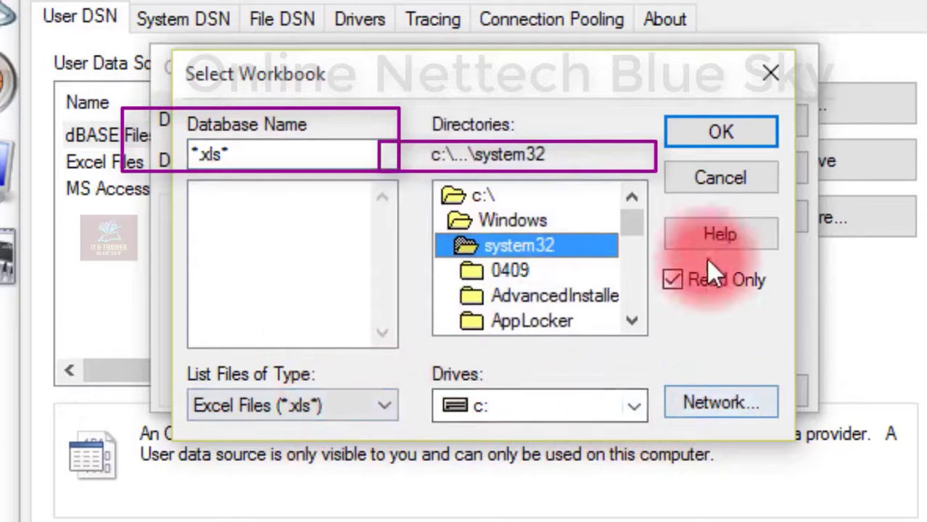
Step: Cancel the workbook selection and discard the Excel setup of the temp data source
left_click(709, 187)
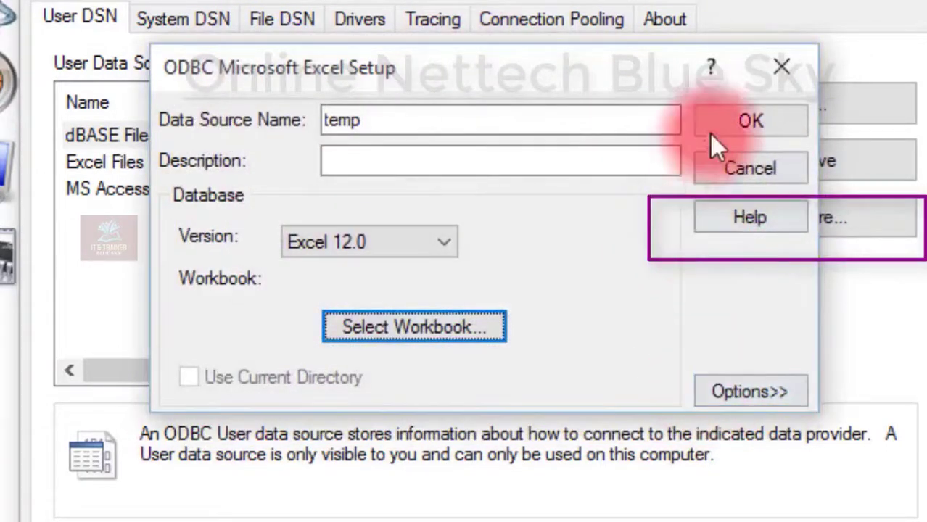
left_click(775, 70)
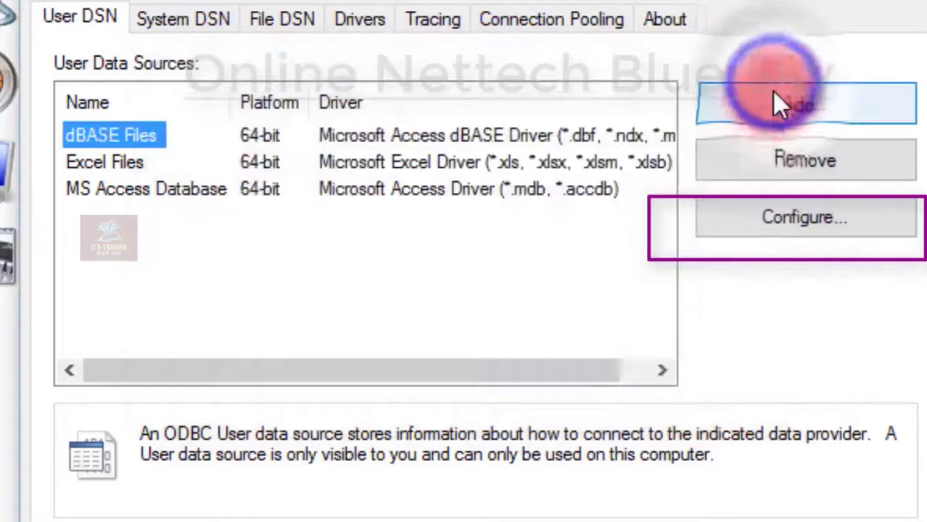
Step: Check the database version choices of the dBASE Files source and the drivers offered for a new user data source, cancelling both
left_click(788, 247)
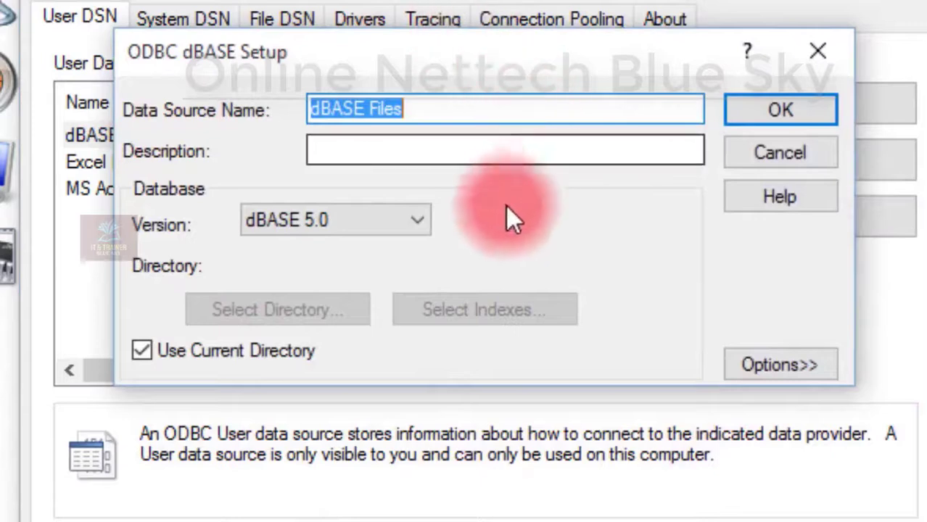
left_click(375, 224)
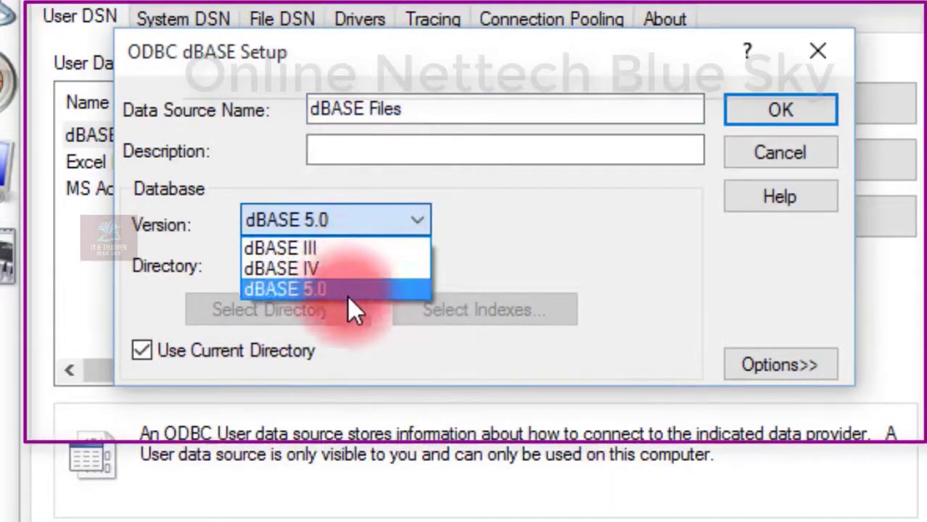
left_click(522, 281)
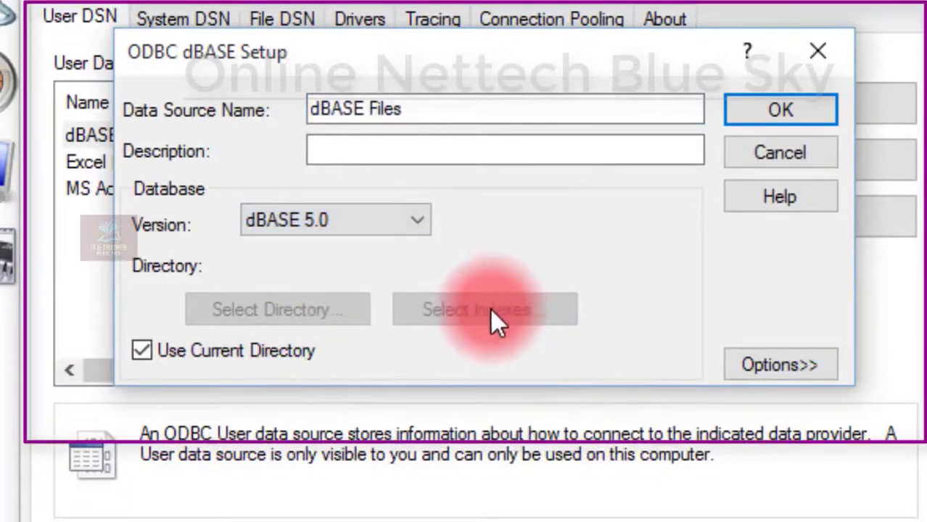
left_click(748, 157)
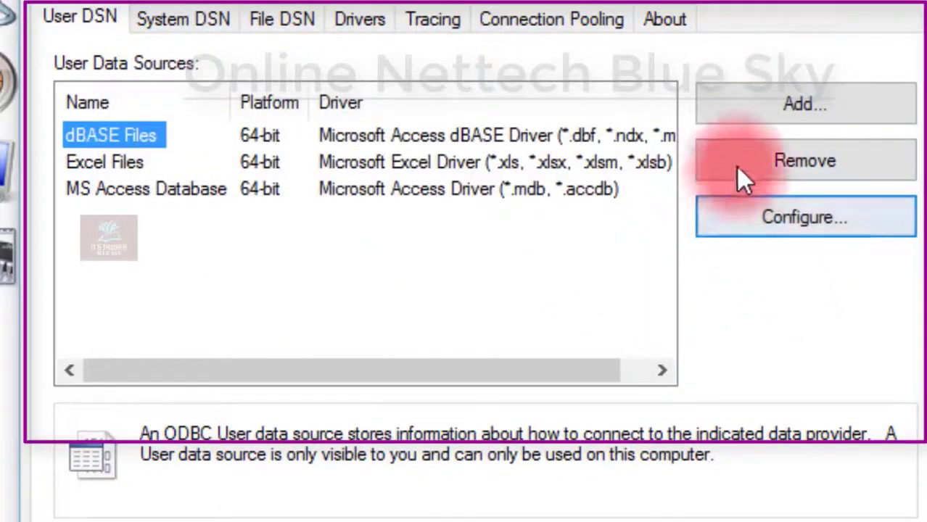
left_click(738, 112)
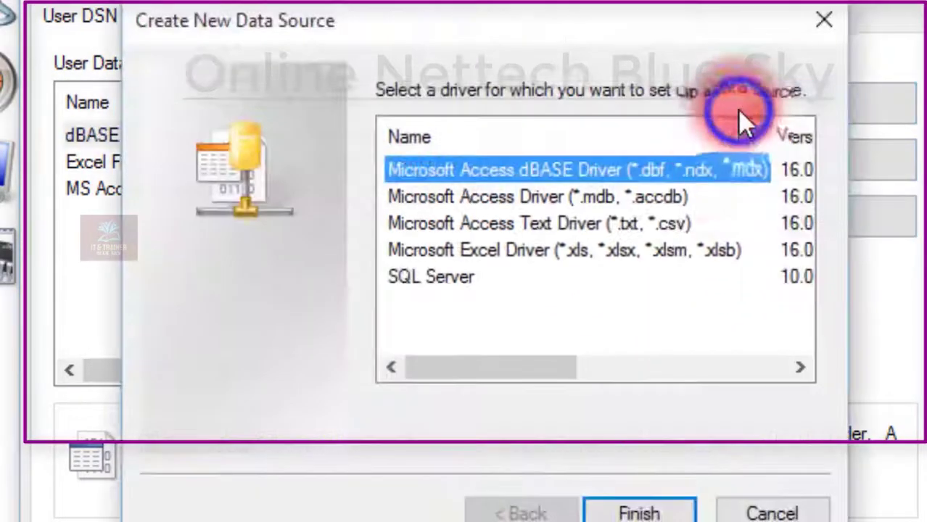
left_click(772, 512)
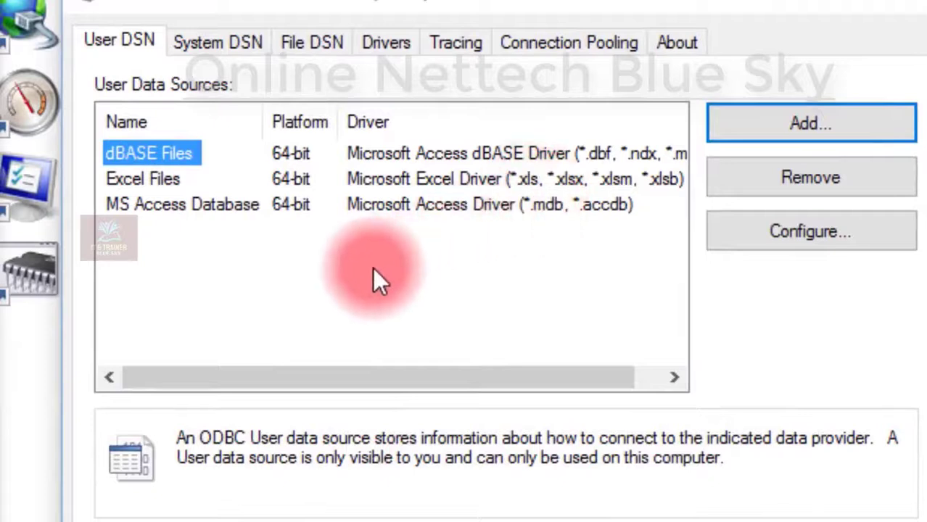
Step: Show the system data sources in both the 64-bit and the 32-bit ODBC administrators
left_click(193, 59)
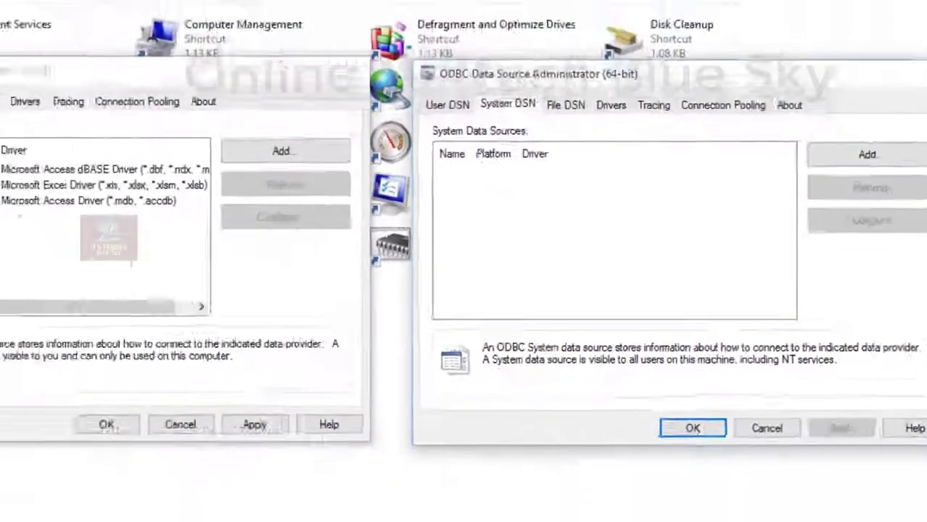
left_click(108, 119)
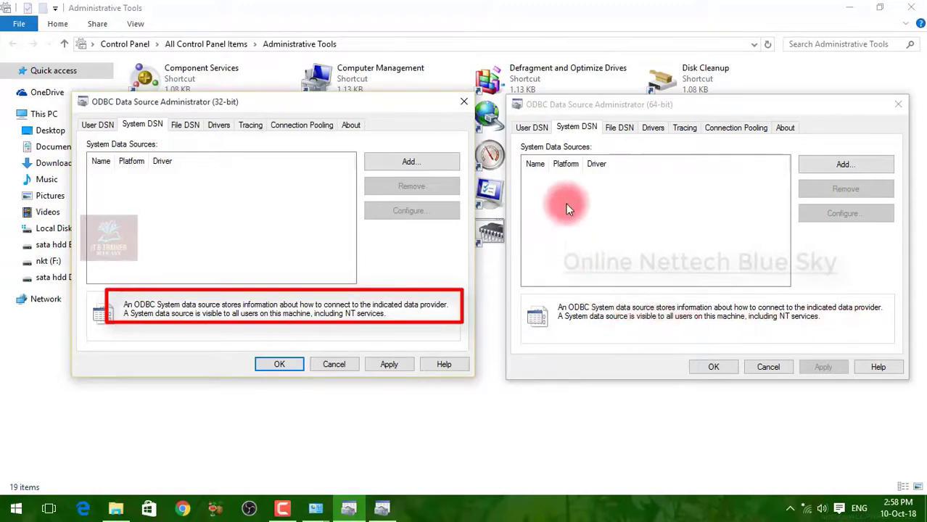
Step: Examine the dBASE, Access, Text and Excel drivers offered for a new 64-bit system data source without creating one
left_click(844, 165)
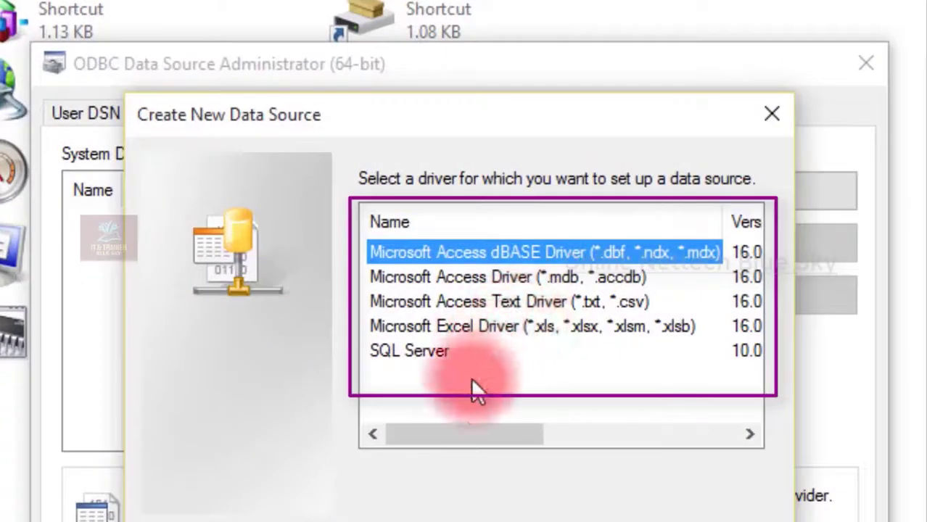
left_click_drag(458, 434, 460, 356)
left_click(464, 333)
left_click(467, 301)
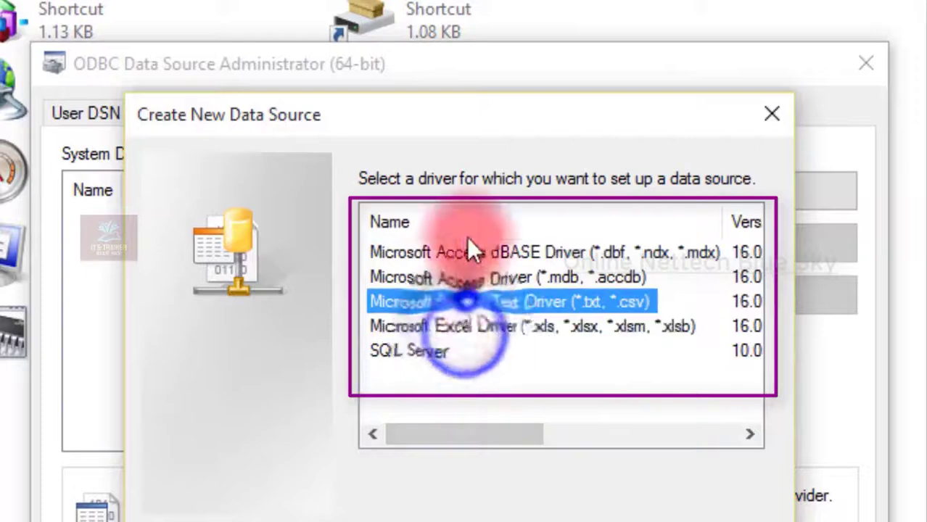
left_click(476, 279)
left_click(480, 258)
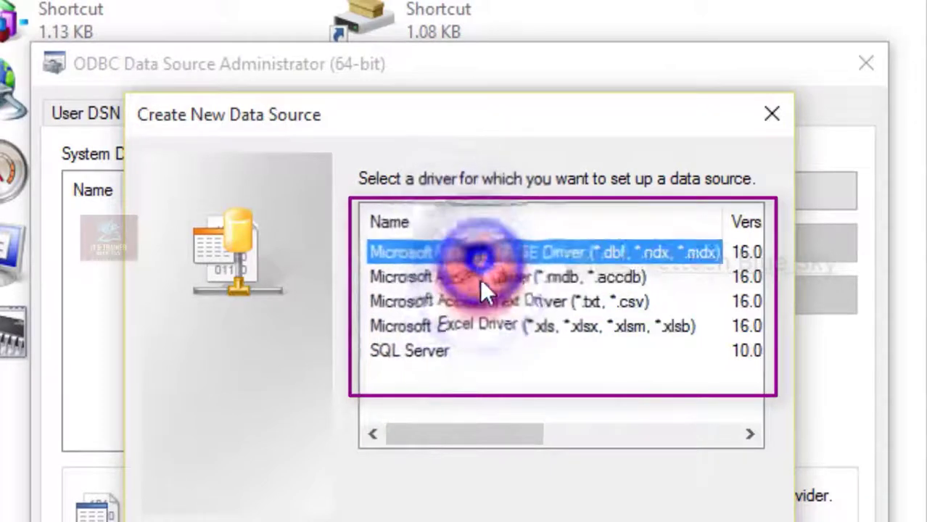
left_click(481, 278)
left_click(483, 301)
left_click(471, 277)
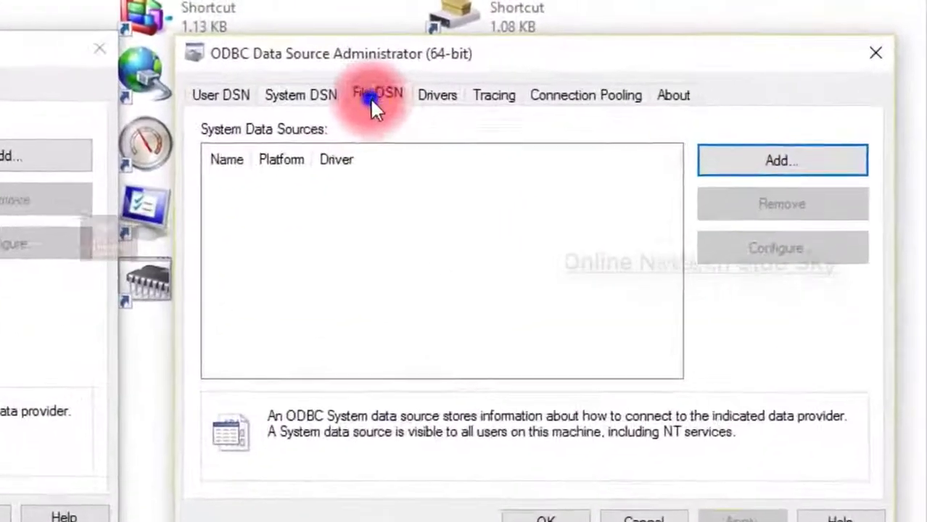
Step: Show the file data sources in the 64-bit administrator and look through the folders listed under Documents
left_click(555, 64)
left_click(300, 226)
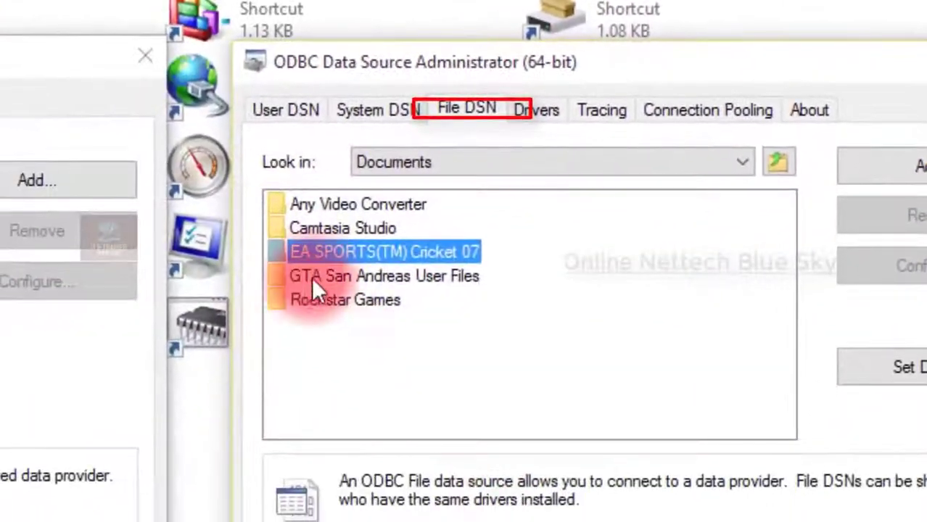
left_click(313, 279)
left_click(359, 302)
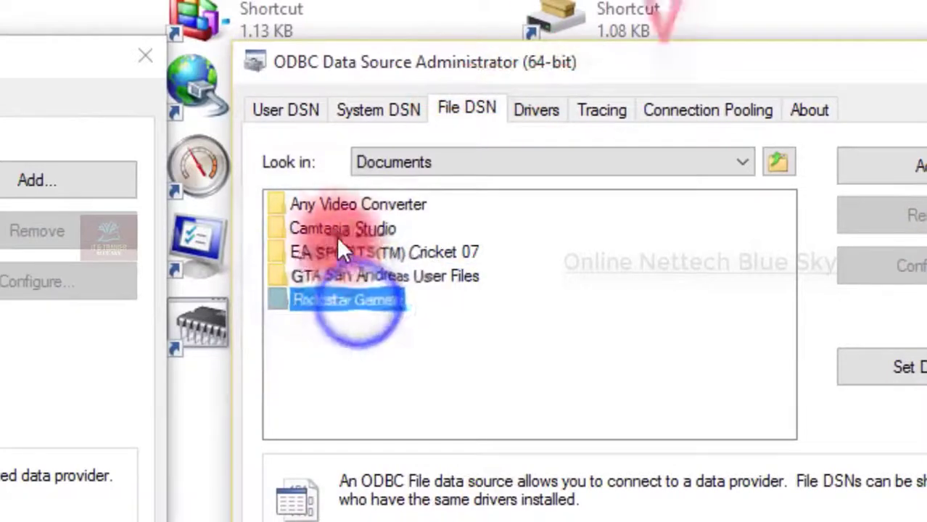
left_click(332, 229)
left_click(335, 300)
left_click(323, 205)
left_click(325, 228)
left_click(327, 252)
left_click(331, 279)
left_click(341, 318)
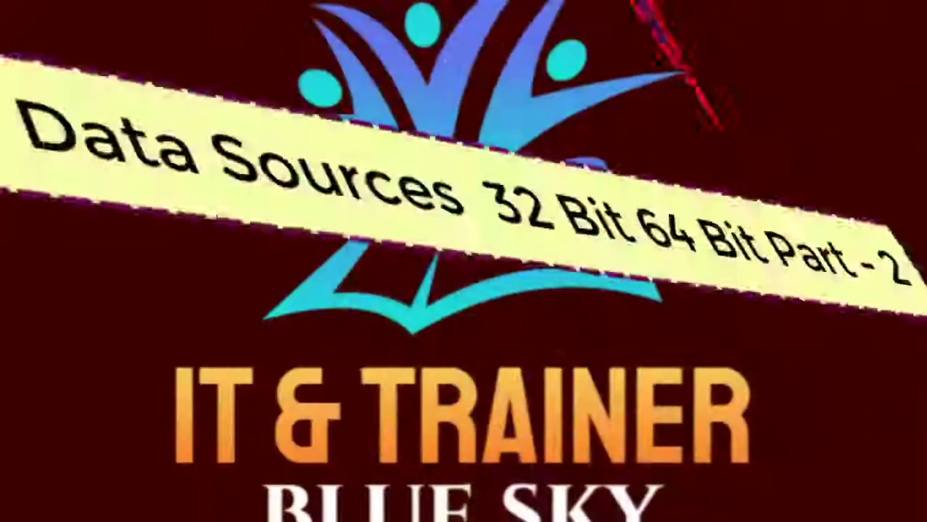